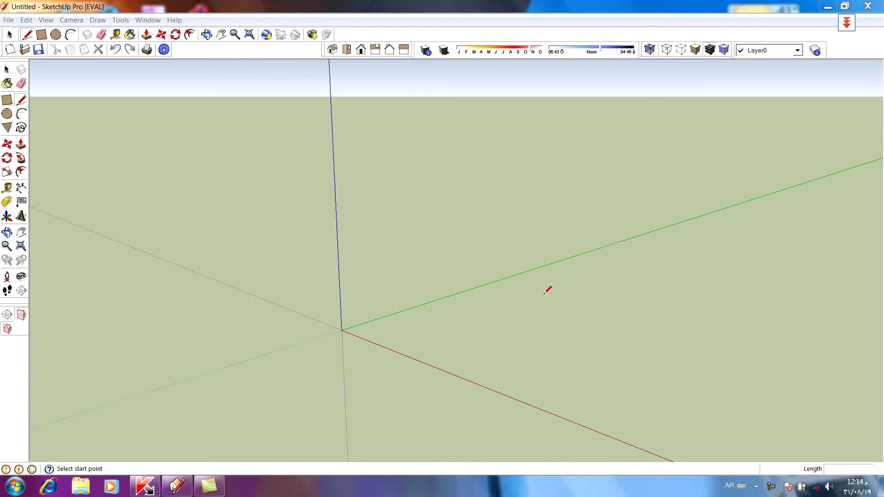
# Draw a 4 by 6 m rectangular footprint face and start measuring from its left corner
pyautogui.click(8, 104)
pyautogui.click(481, 331)
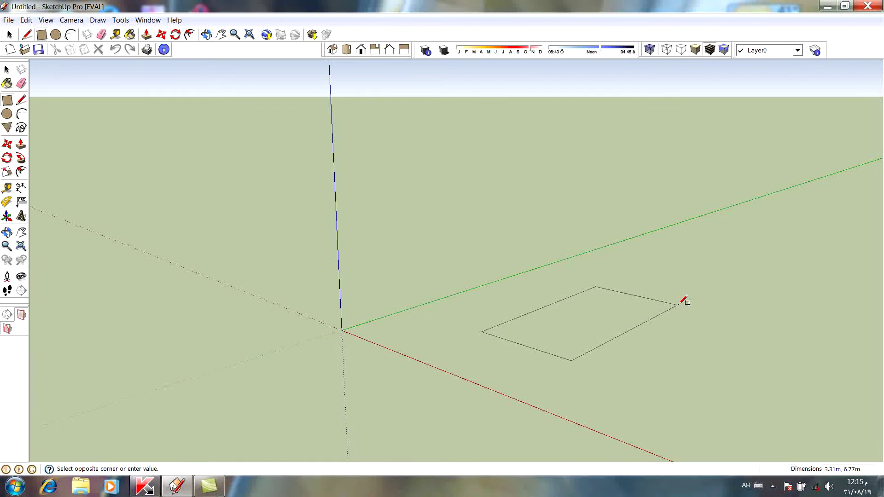
pyautogui.write('4')
pyautogui.hotkey('alt', 'shift')
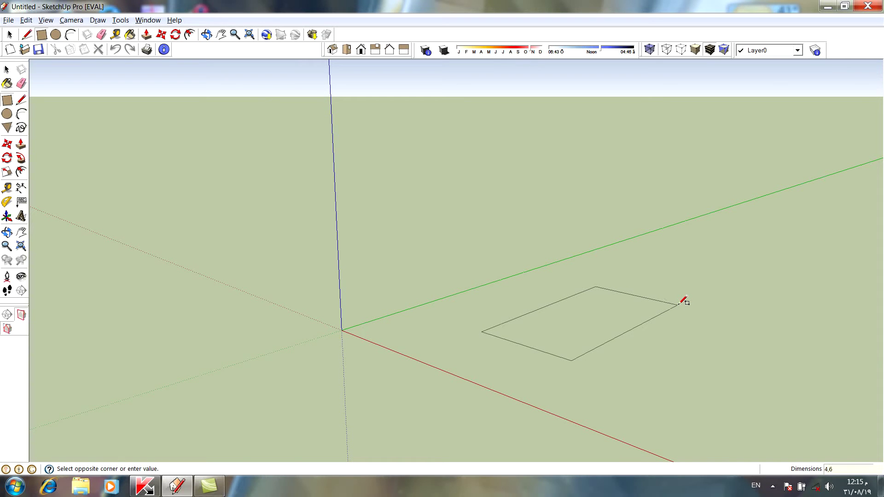
pyautogui.press('Return')
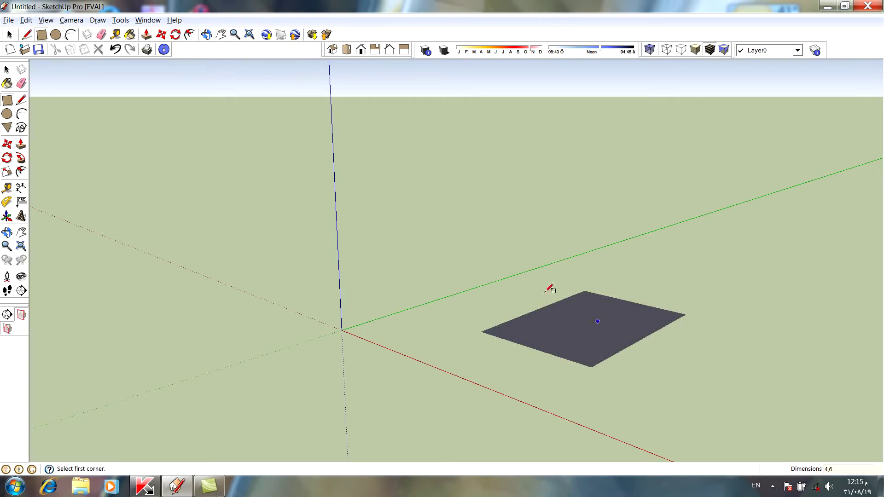
pyautogui.click(6, 188)
pyautogui.click(483, 330)
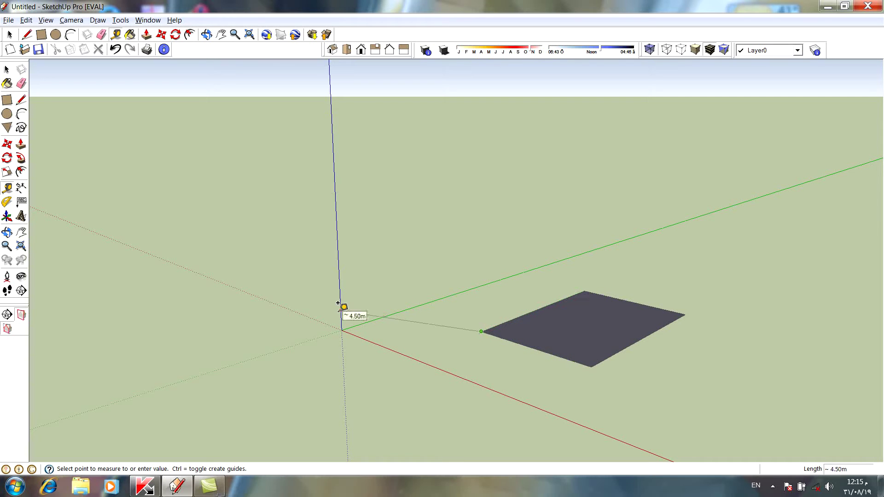
# Finish the tape measurement, switch to Top view, and cancel a trial 1.1 m line
pyautogui.click(363, 308)
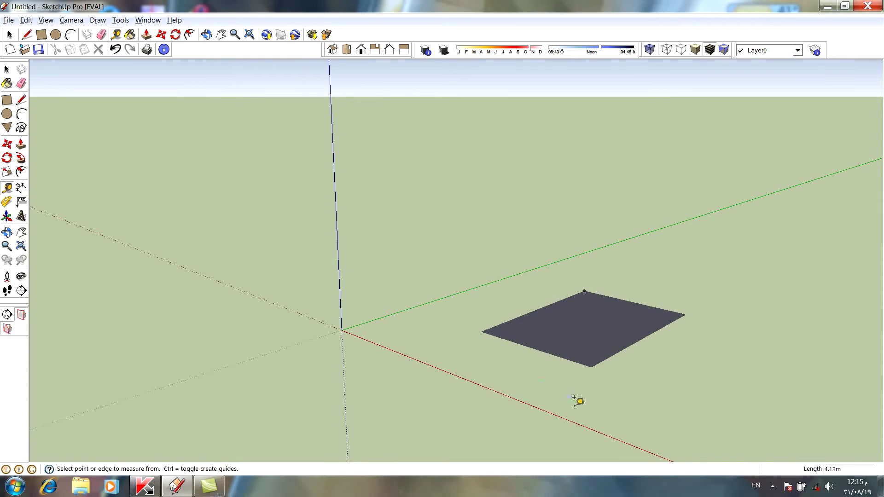
pyautogui.scroll(-1, 592, 365)
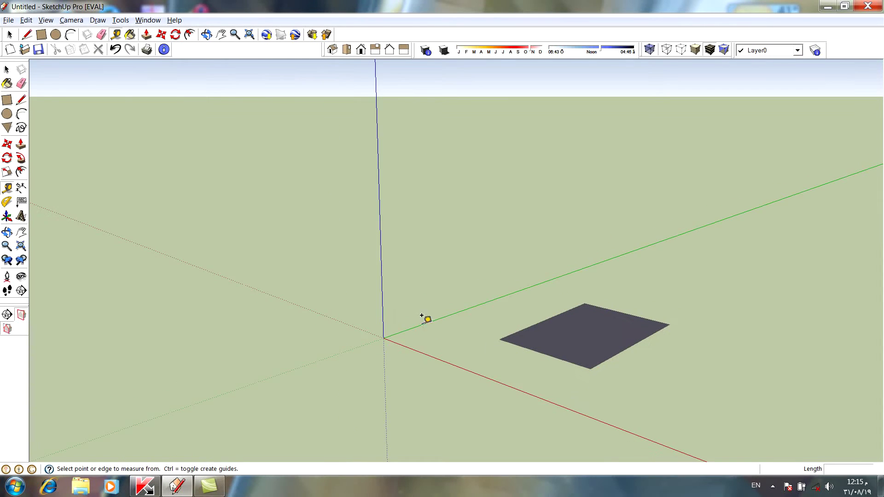
pyautogui.click(349, 49)
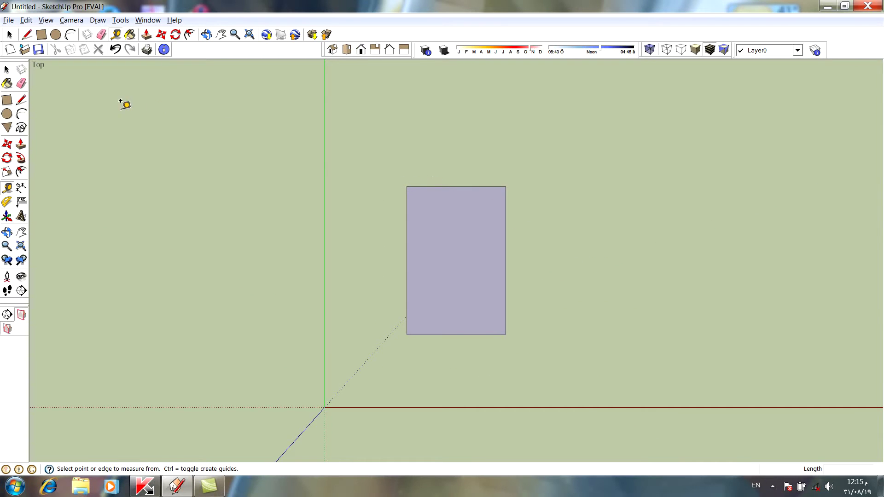
pyautogui.click(21, 100)
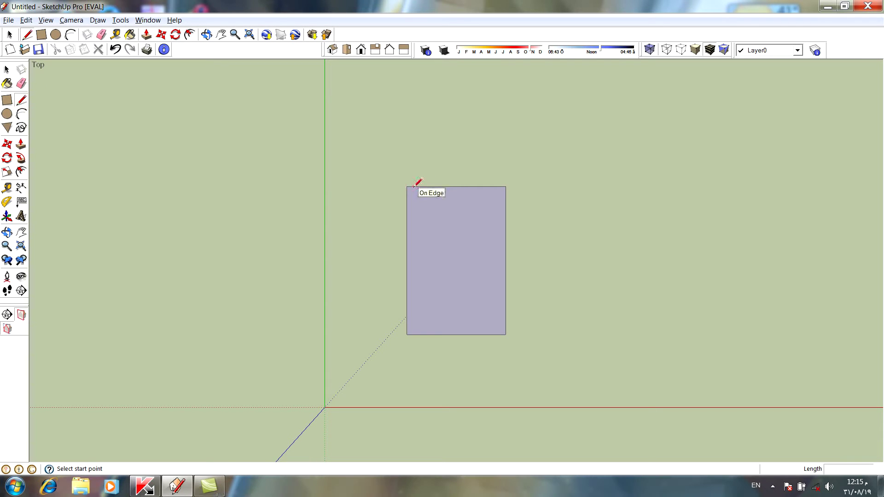
pyautogui.click(406, 187)
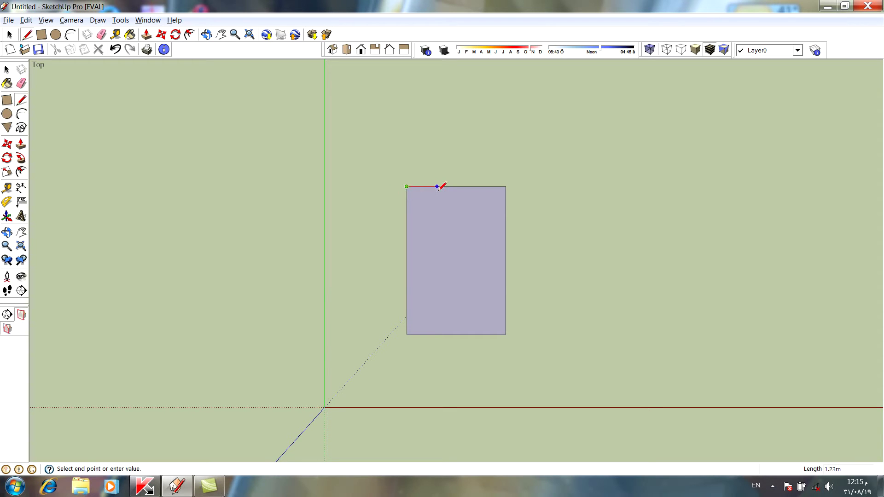
pyautogui.write('1.')
pyautogui.write('1')
pyautogui.press('Return')
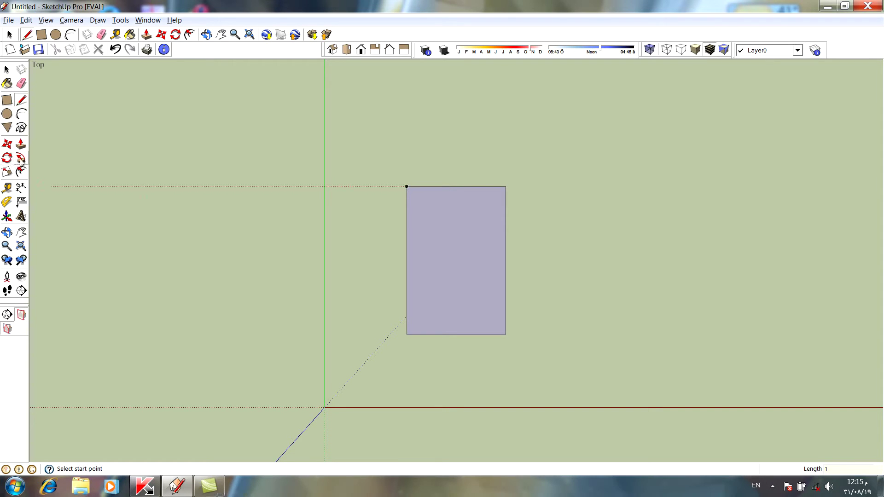
pyautogui.click(11, 113)
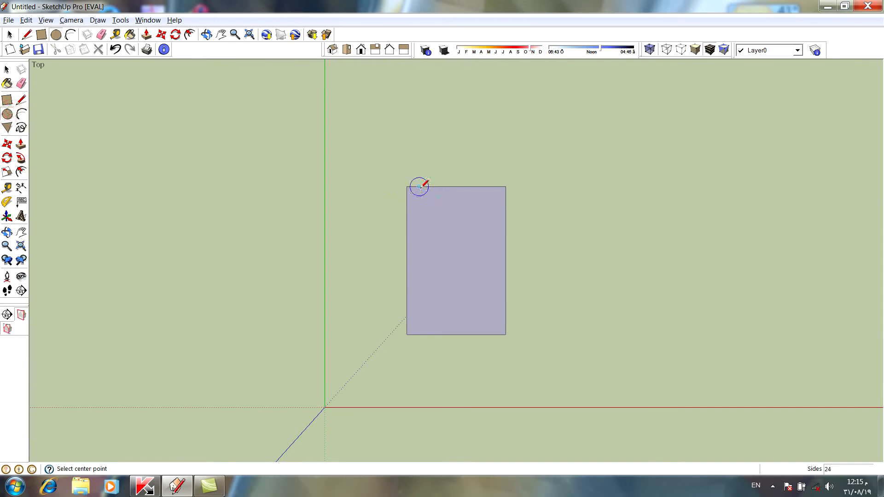
pyautogui.click(419, 187)
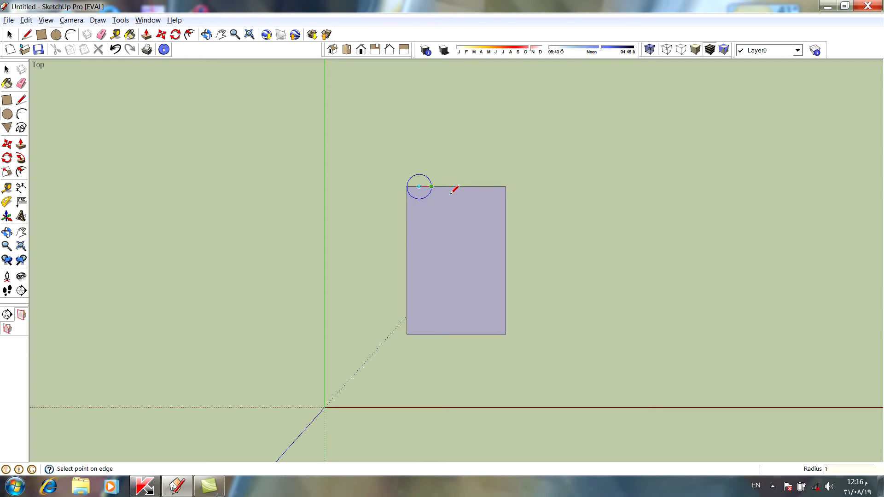
pyautogui.click(444, 190)
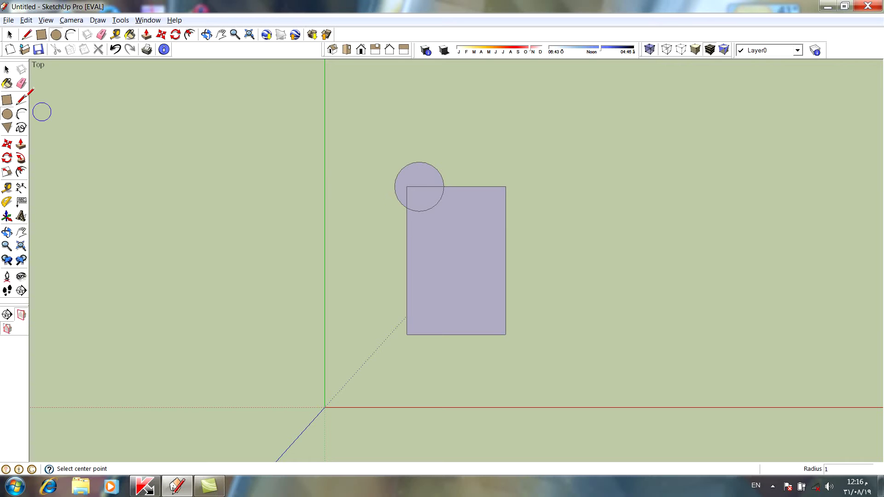
pyautogui.click(21, 83)
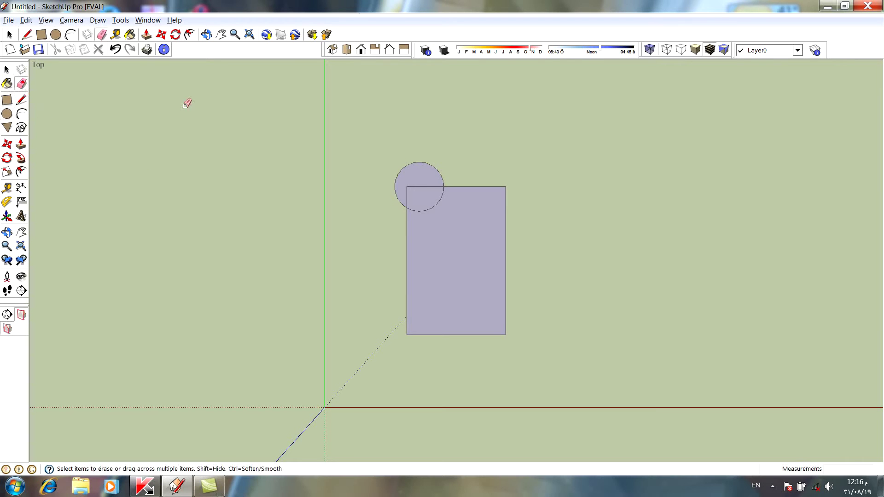
pyautogui.click(421, 163)
pyautogui.click(424, 209)
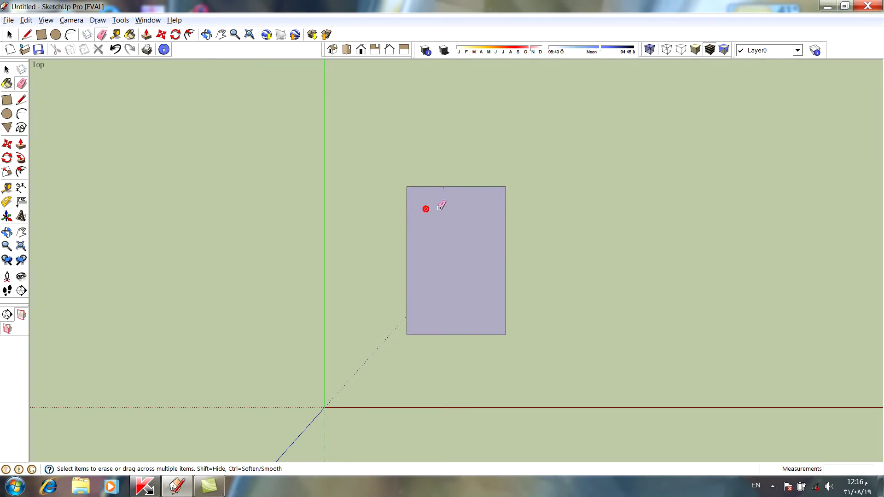
pyautogui.click(22, 100)
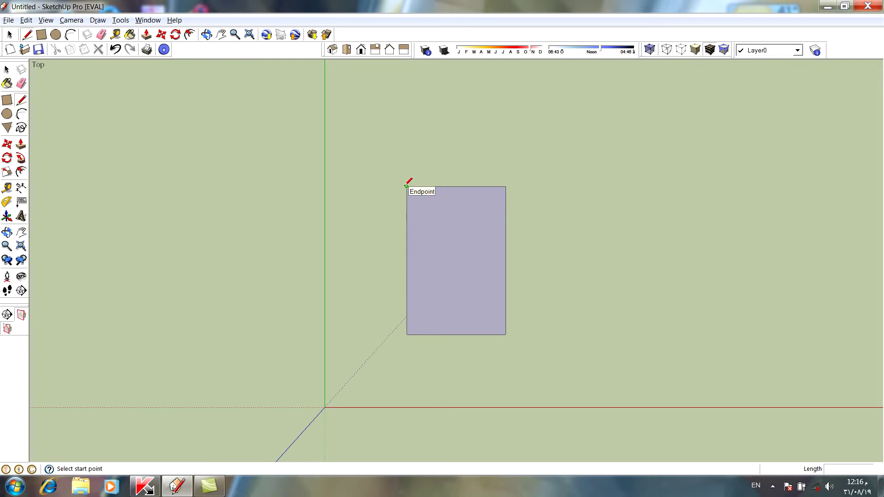
# Draw short 1.00 m guide lines along the top edge from the top-left corner
pyautogui.click(406, 187)
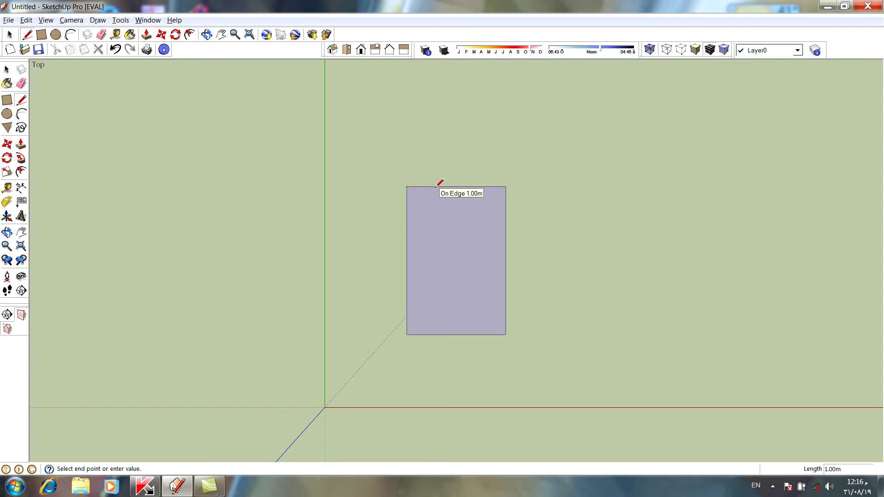
pyautogui.click(435, 187)
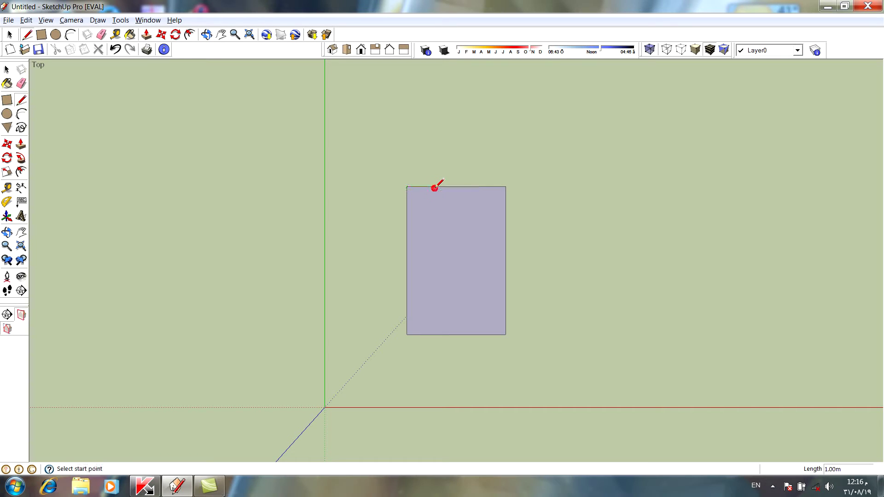
pyautogui.click(408, 186)
pyautogui.write('1')
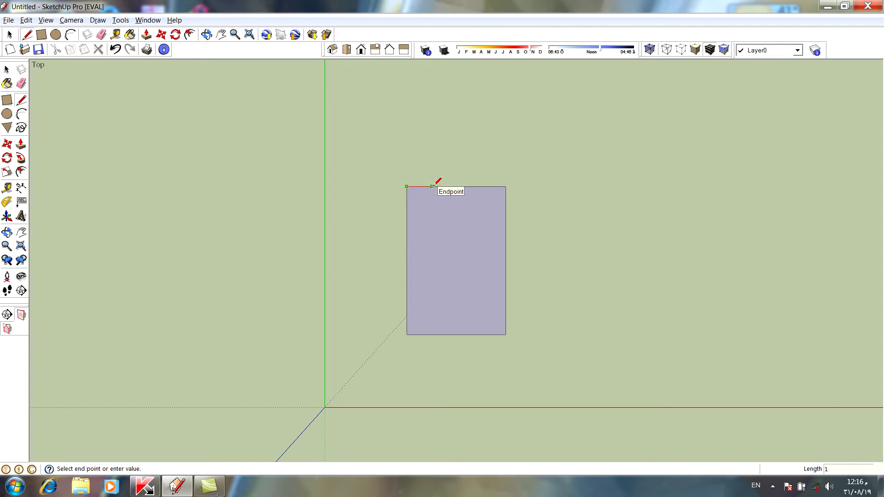
pyautogui.click(432, 186)
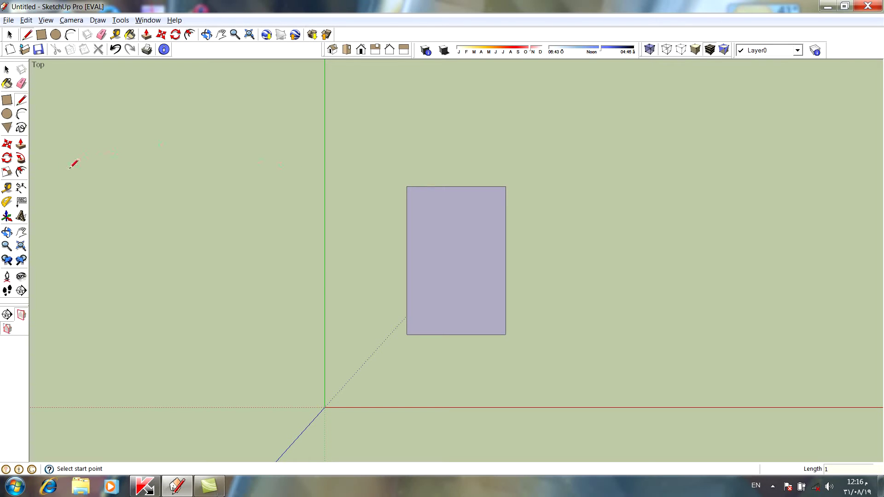
# Draw three 1 m-radius circles centred on the top edge and top-right corner
pyautogui.click(7, 115)
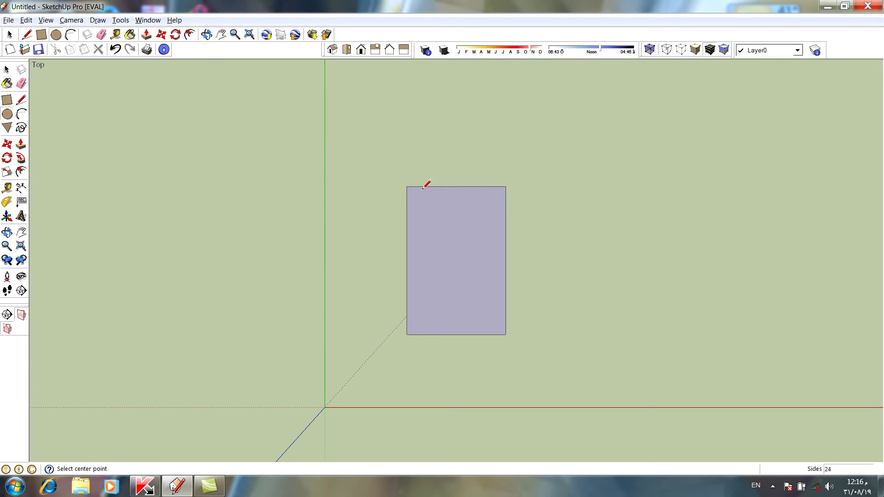
pyautogui.click(432, 187)
pyautogui.write('1')
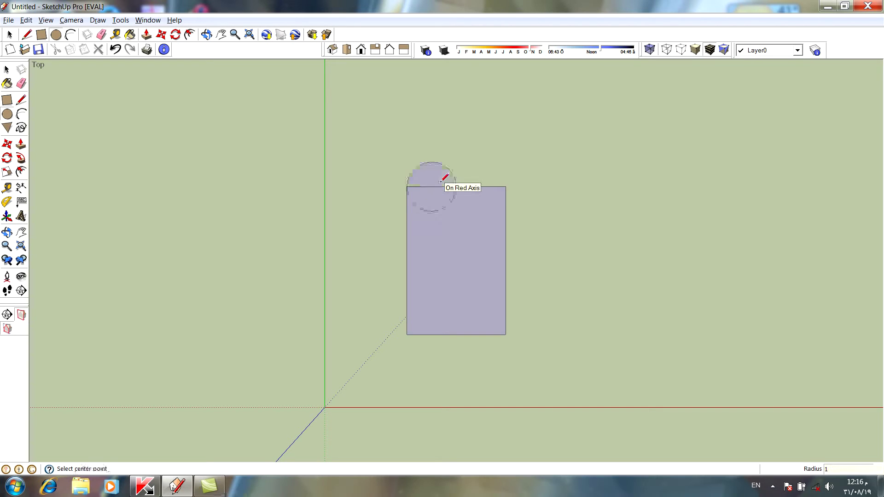
pyautogui.click(456, 187)
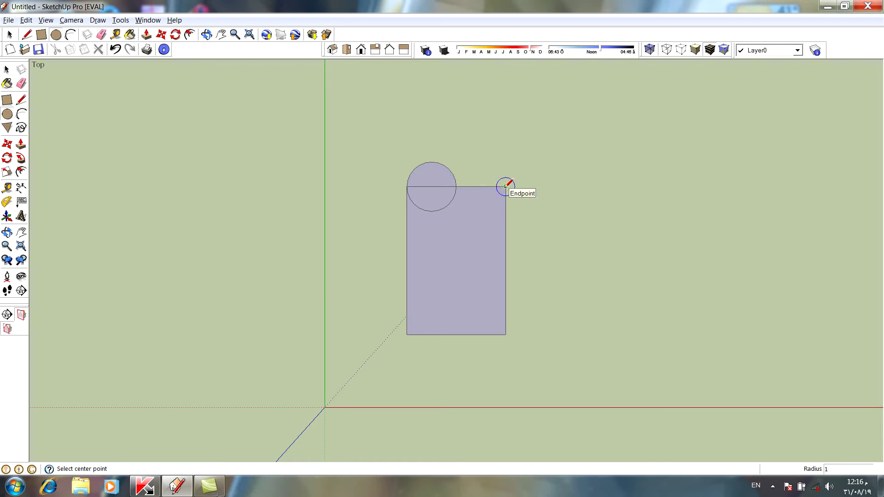
pyautogui.click(506, 186)
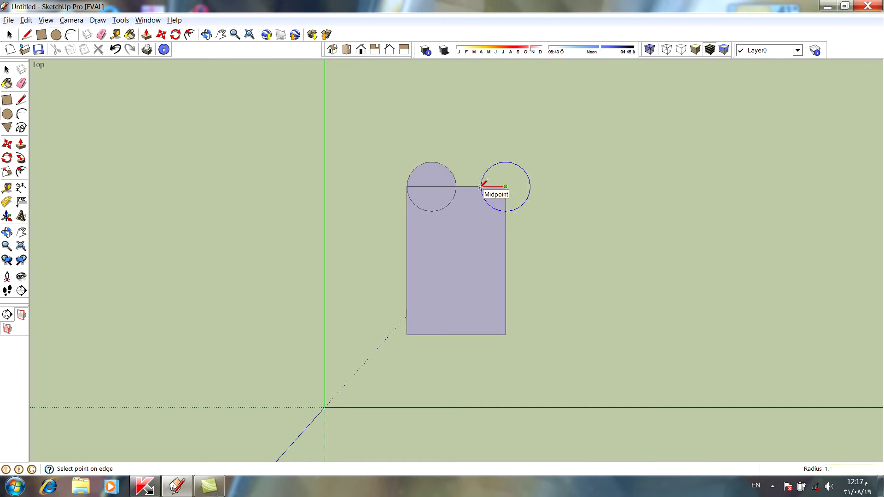
pyautogui.click(481, 186)
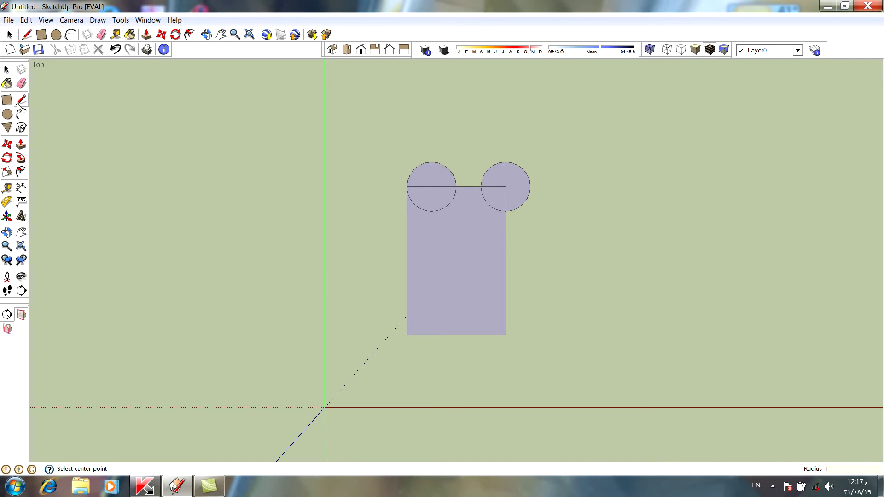
pyautogui.click(7, 114)
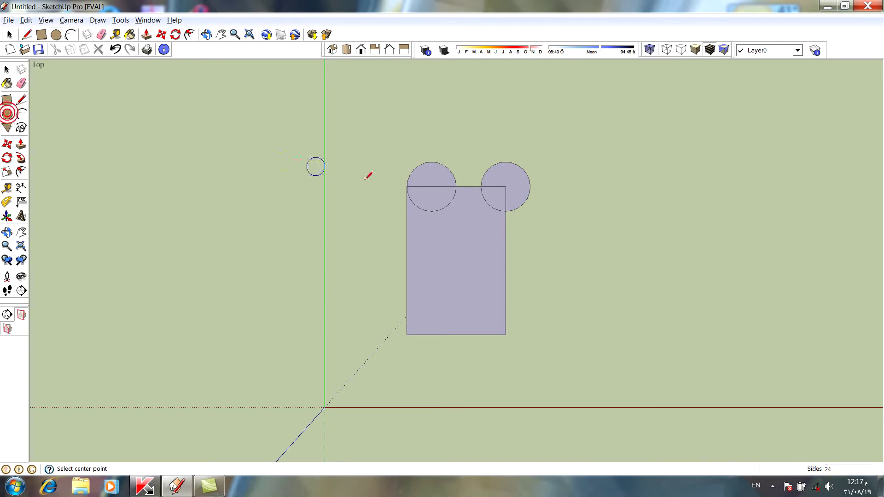
pyautogui.click(480, 186)
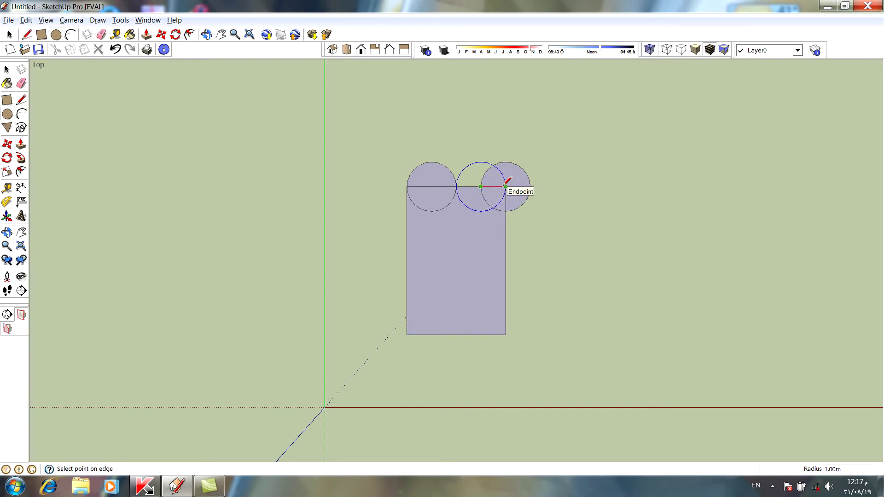
pyautogui.click(505, 186)
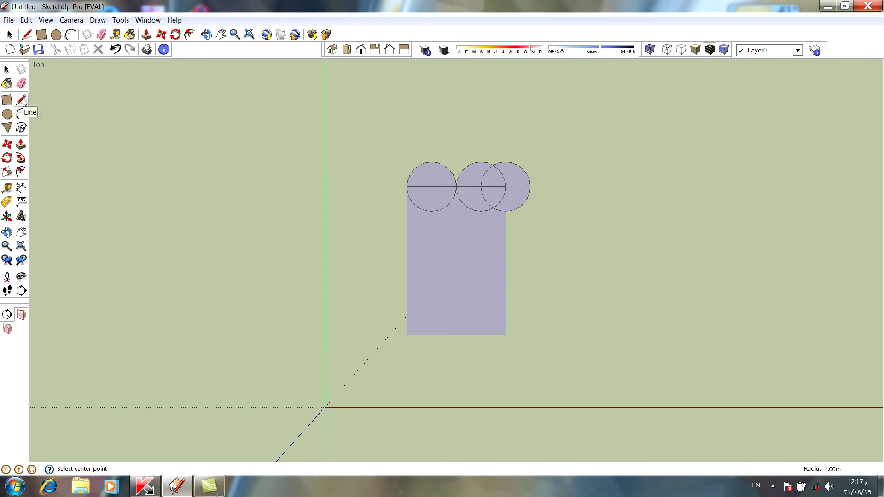
# Erase the three leftover arcs around the right circle
pyautogui.click(21, 83)
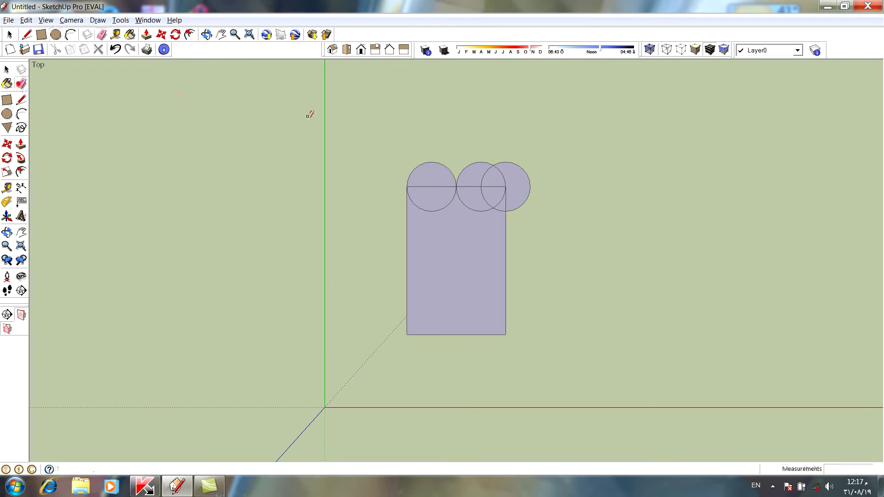
pyautogui.click(524, 170)
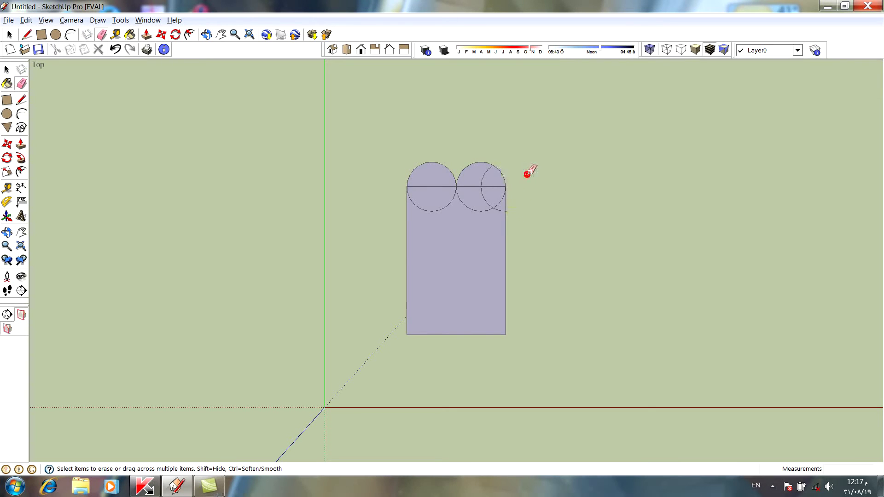
pyautogui.click(485, 176)
pyautogui.click(502, 210)
# Erase the lines crossing both circles and the short leftover edge in the left circle
pyautogui.click(7, 144)
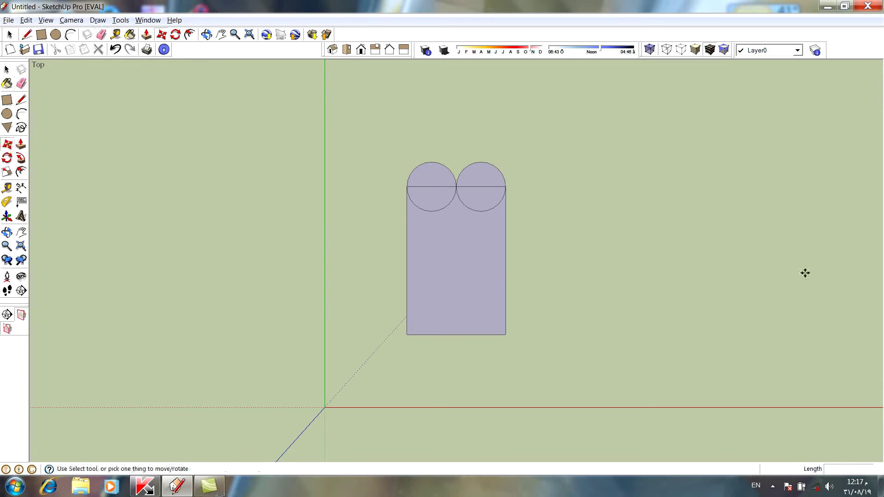
pyautogui.click(482, 163)
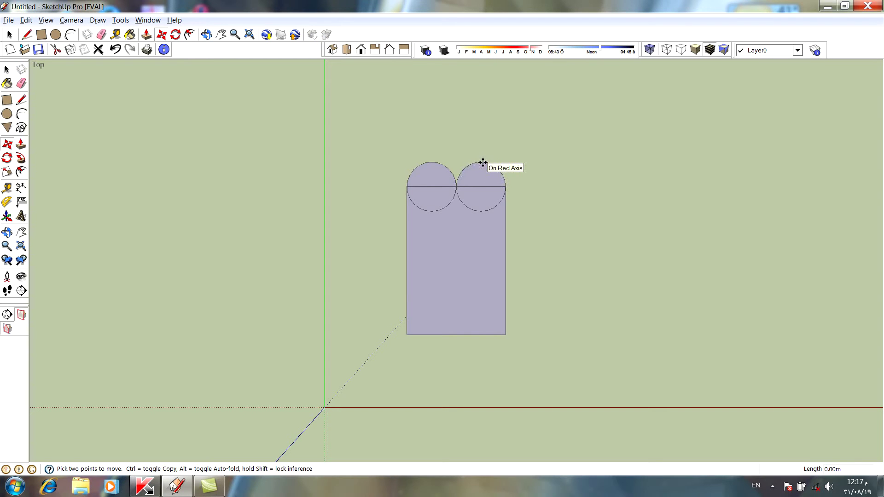
pyautogui.press('Escape')
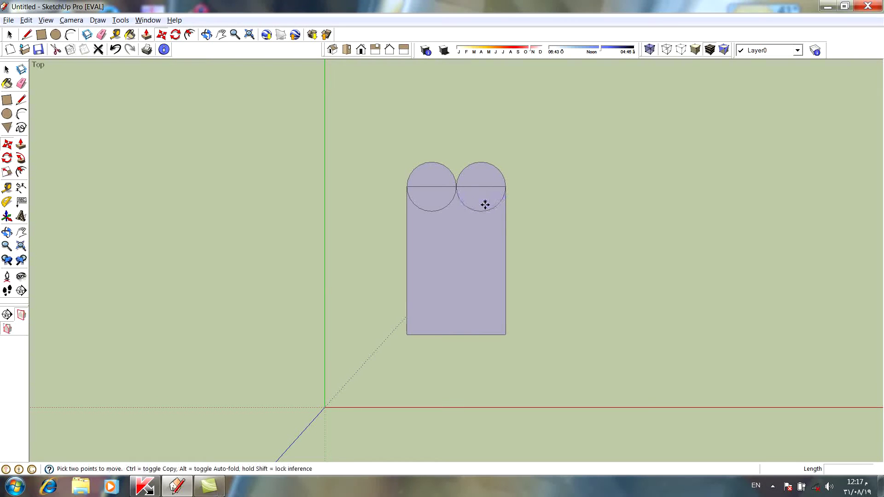
pyautogui.click(21, 84)
pyautogui.click(487, 187)
pyautogui.click(449, 187)
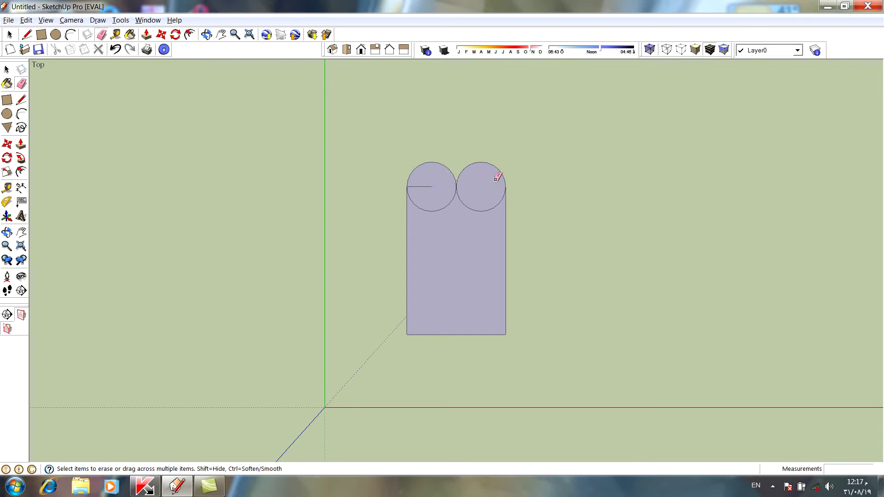
pyautogui.click(422, 187)
pyautogui.click(7, 148)
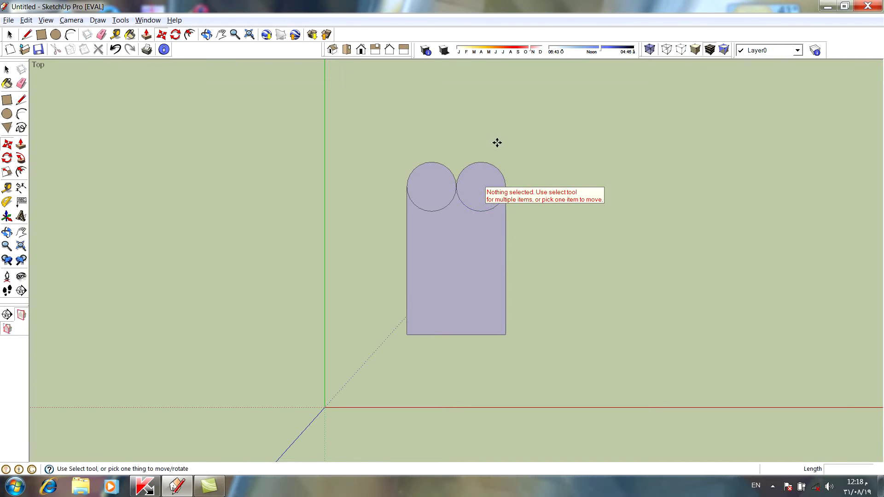
# Erase the right circle's upper arc and the notch arc it left behind
pyautogui.scroll(2, 495, 141)
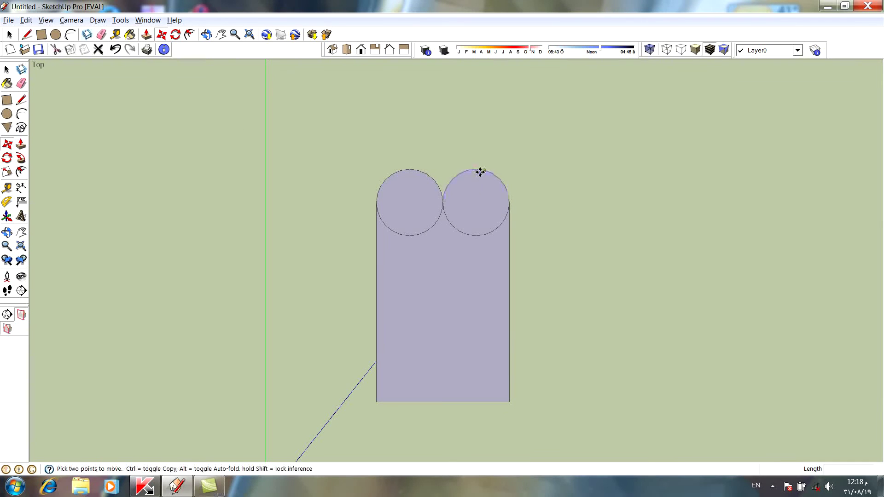
pyautogui.click(21, 84)
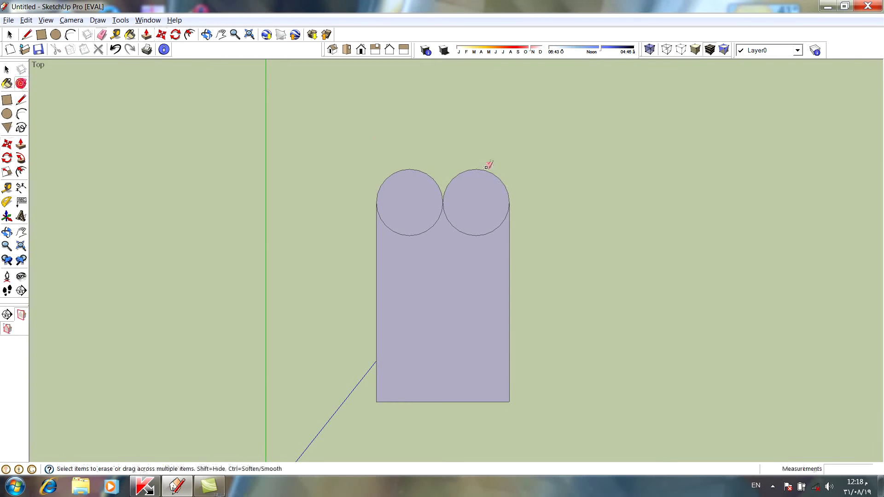
pyautogui.click(502, 181)
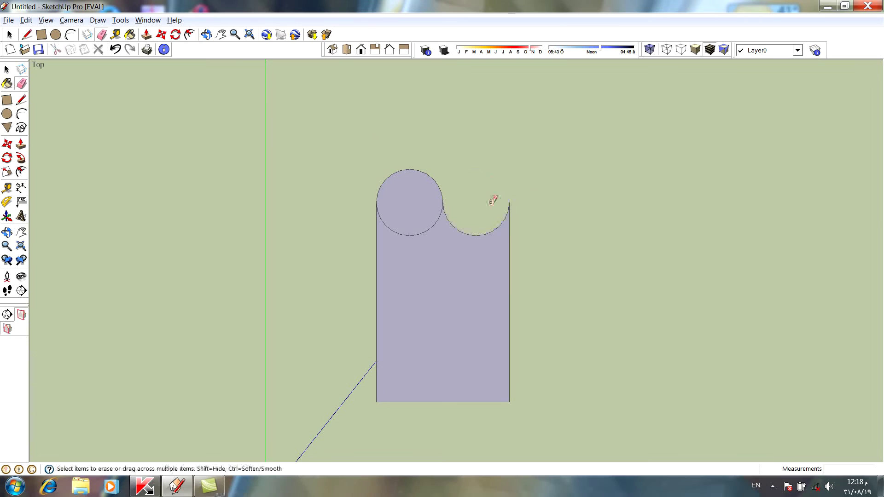
pyautogui.click(469, 235)
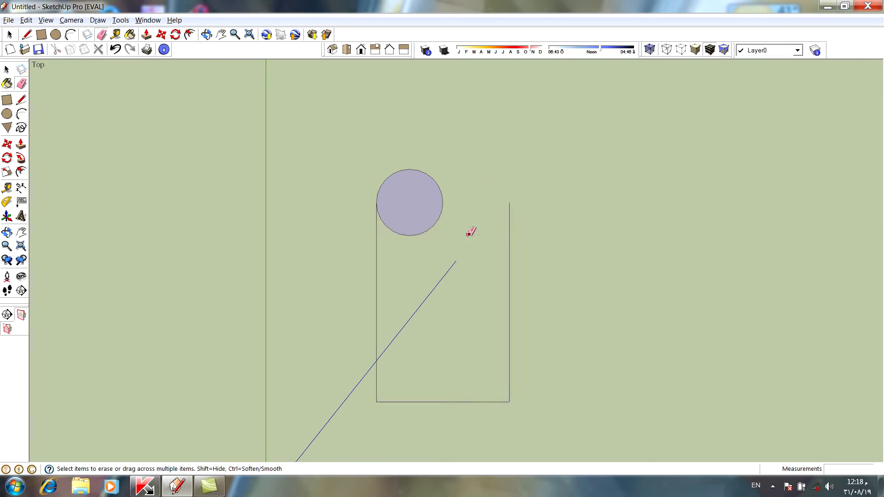
# Draw a 0.75 m-bulge arc from the rectangle's right edge to the left circle
pyautogui.click(22, 113)
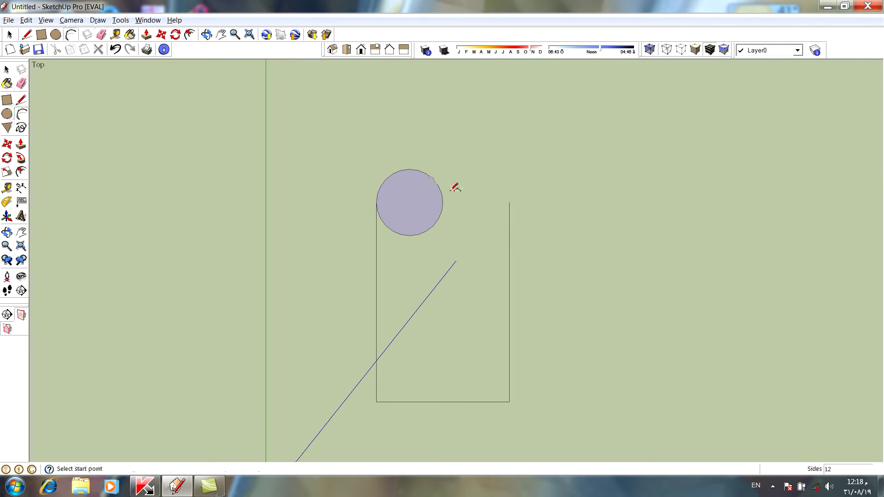
pyautogui.click(509, 222)
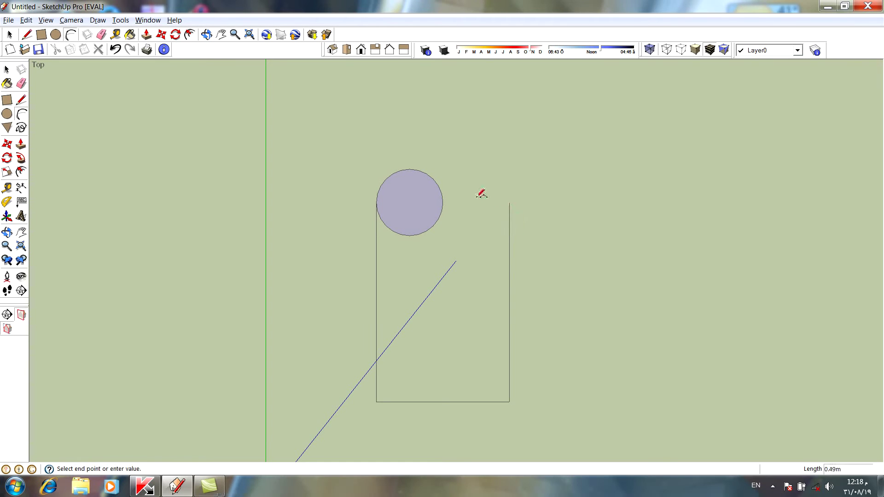
pyautogui.click(439, 220)
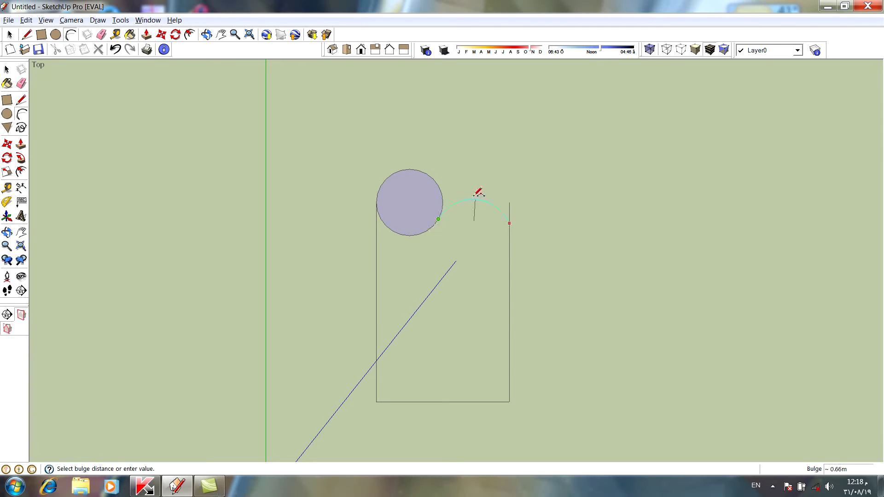
pyautogui.write('0.75m')
pyautogui.click(479, 194)
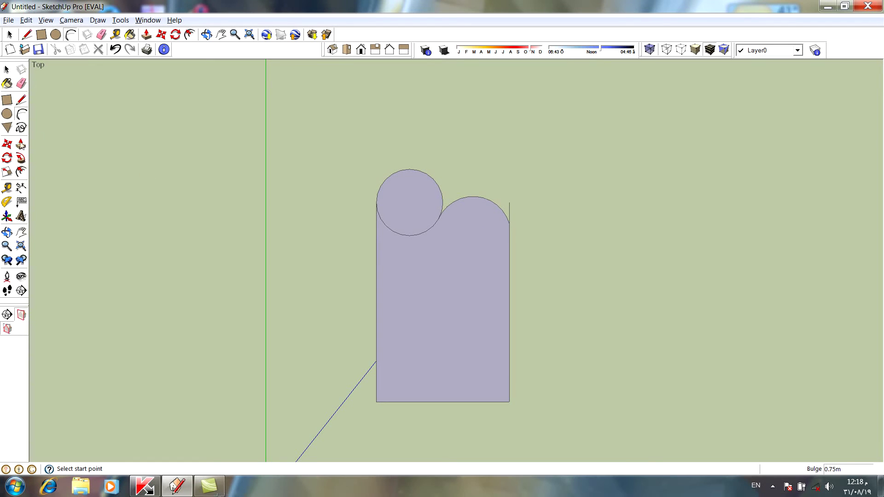
# Offset the left circle inward and the curved right end by 0.2 m
pyautogui.click(21, 173)
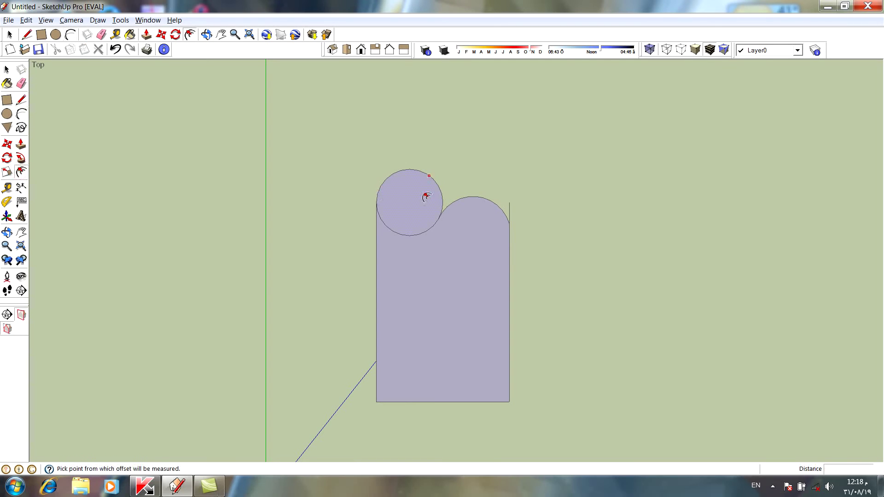
pyautogui.click(437, 188)
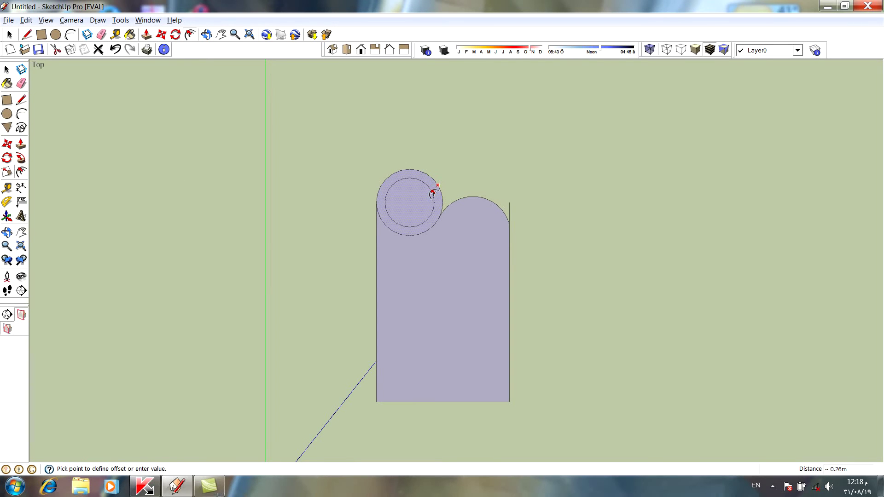
pyautogui.write('.2')
pyautogui.click(434, 193)
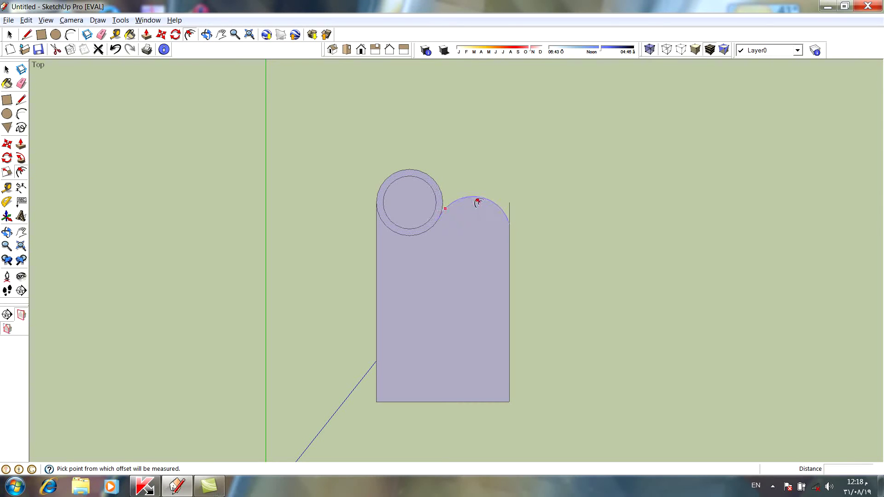
pyautogui.click(478, 199)
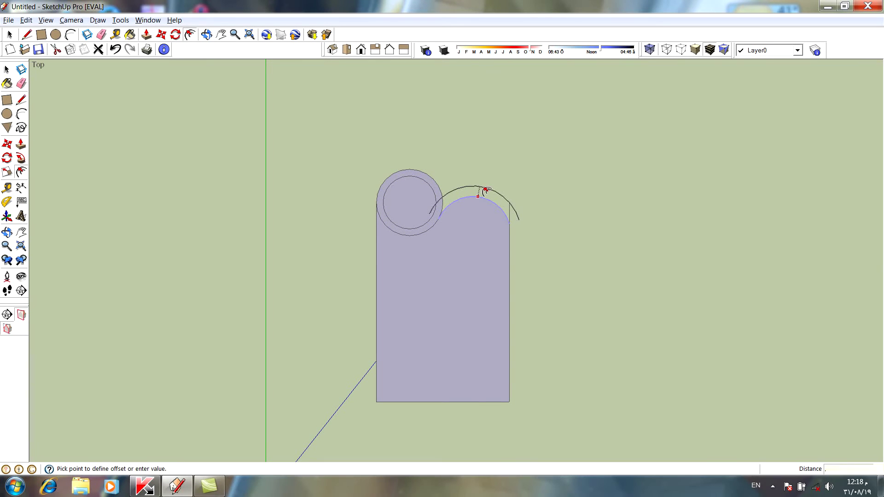
pyautogui.write('.2')
pyautogui.press('Return')
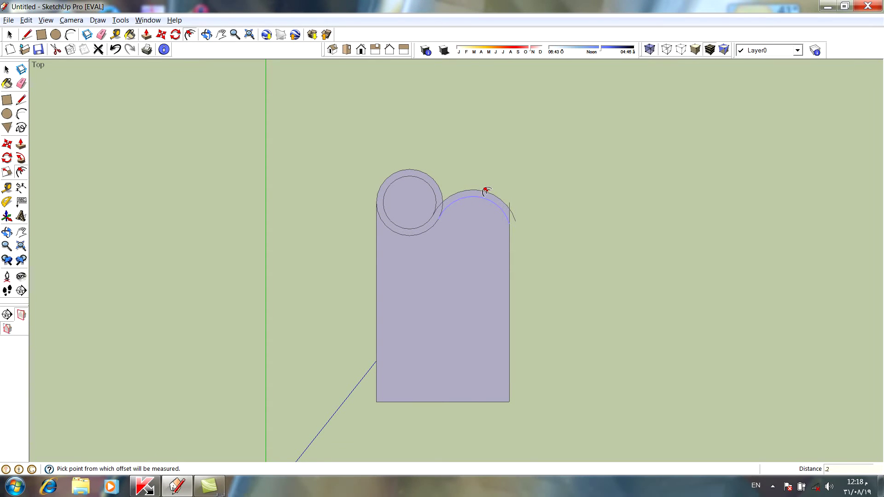
pyautogui.scroll(1, 622, 252)
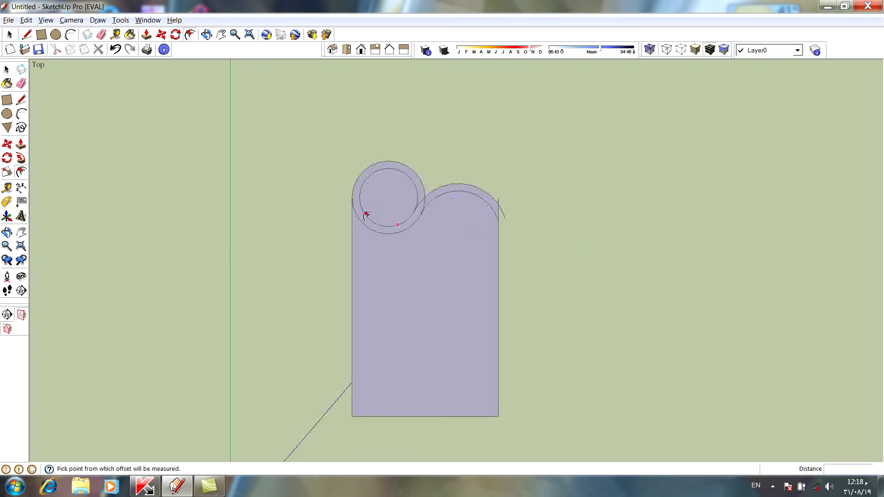
# Erase the stray edges at the arc's right end and the circle–arc junction
pyautogui.click(21, 83)
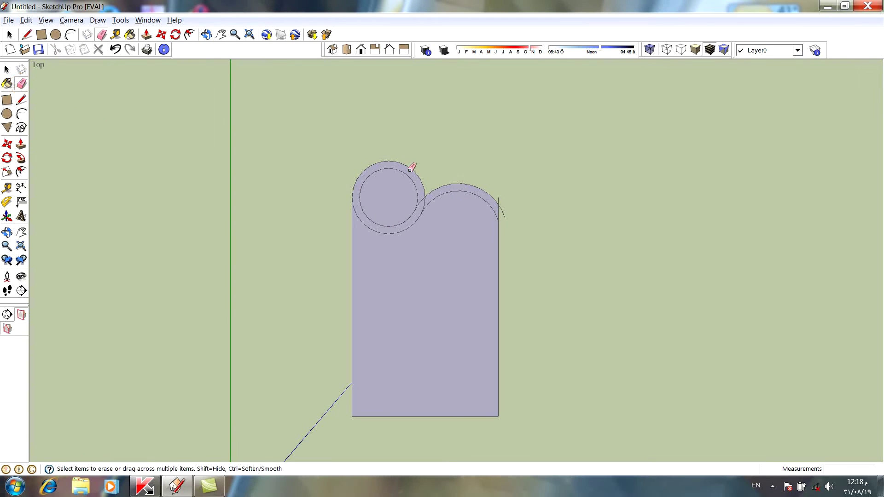
pyautogui.click(504, 209)
pyautogui.click(500, 199)
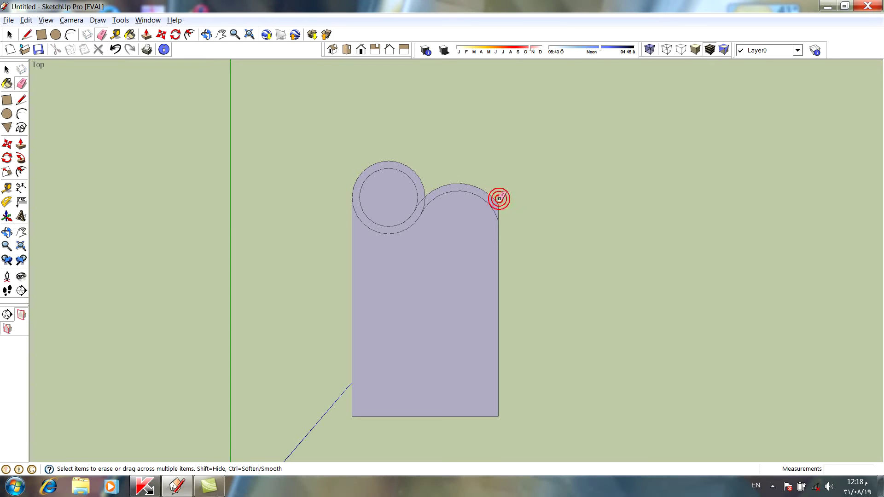
pyautogui.click(424, 202)
pyautogui.click(425, 204)
# Draw short lines closing the junction and joining the outer and inner circles
pyautogui.click(22, 100)
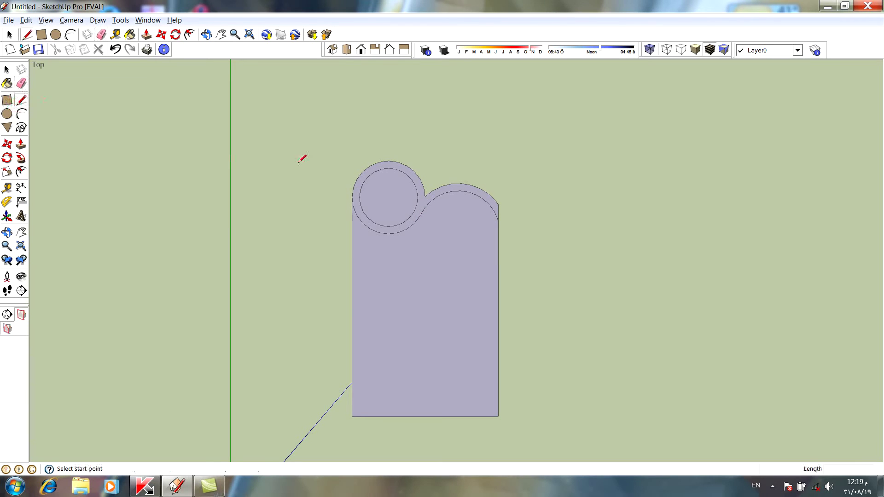
pyautogui.click(422, 211)
pyautogui.click(418, 215)
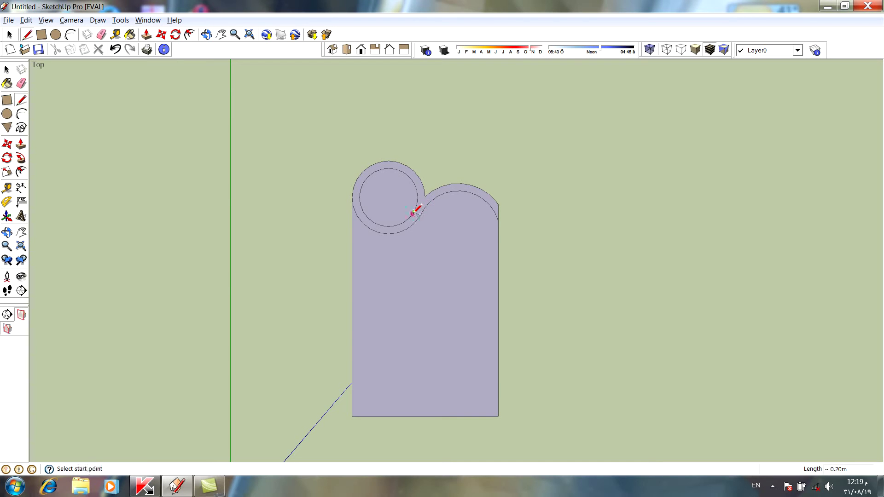
pyautogui.click(352, 198)
# Erase the lower arcs of the outer and inner circles
pyautogui.click(21, 83)
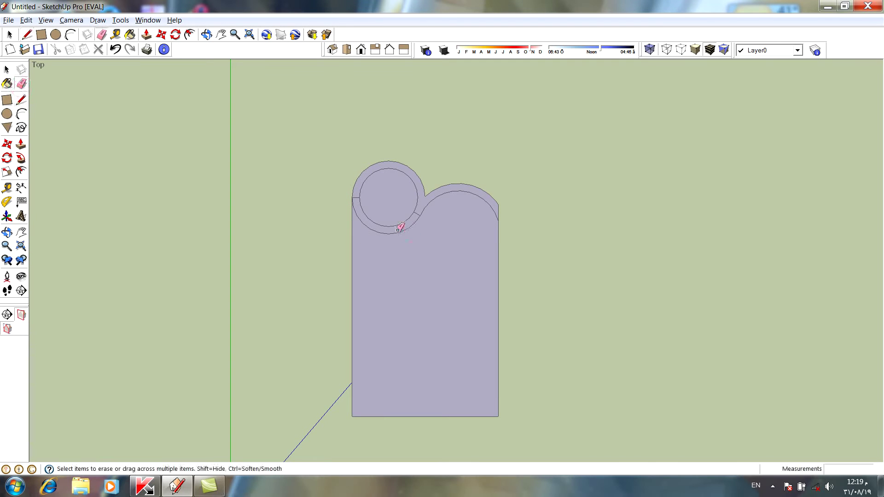
pyautogui.click(397, 234)
pyautogui.click(399, 224)
# Offset the whole pool face outward to form an outer rim outline
pyautogui.click(22, 171)
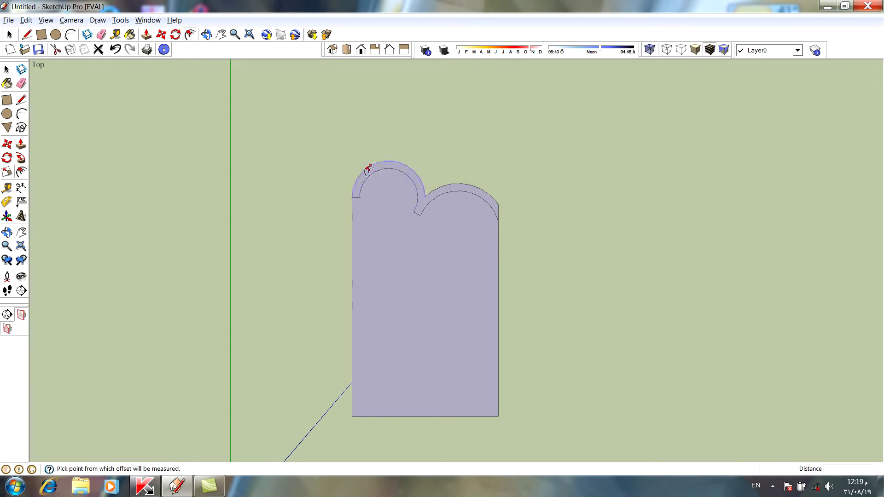
pyautogui.click(355, 325)
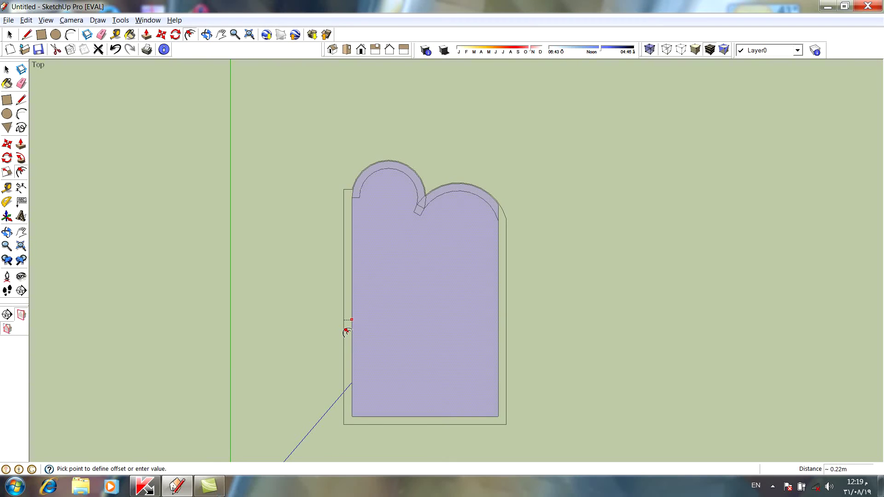
pyautogui.click(346, 333)
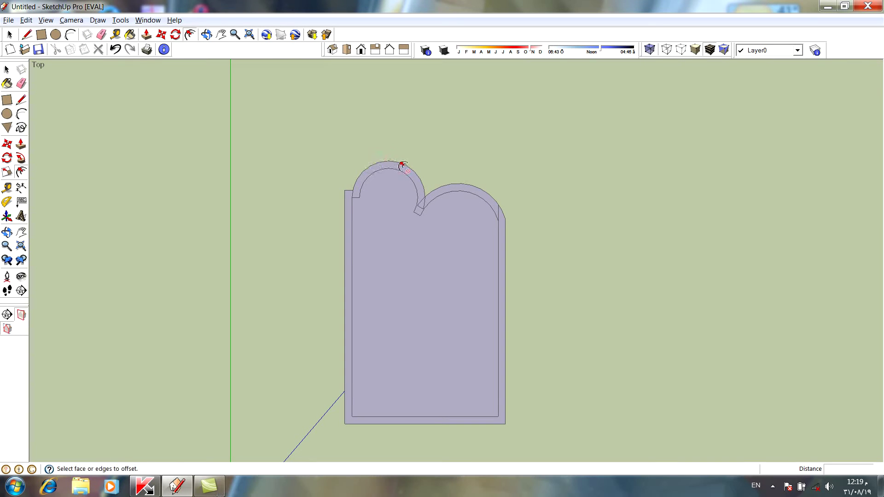
# Select the top arc and try an inward offset, then cancel it
pyautogui.click(401, 164)
pyautogui.press('Escape')
pyautogui.click(387, 167)
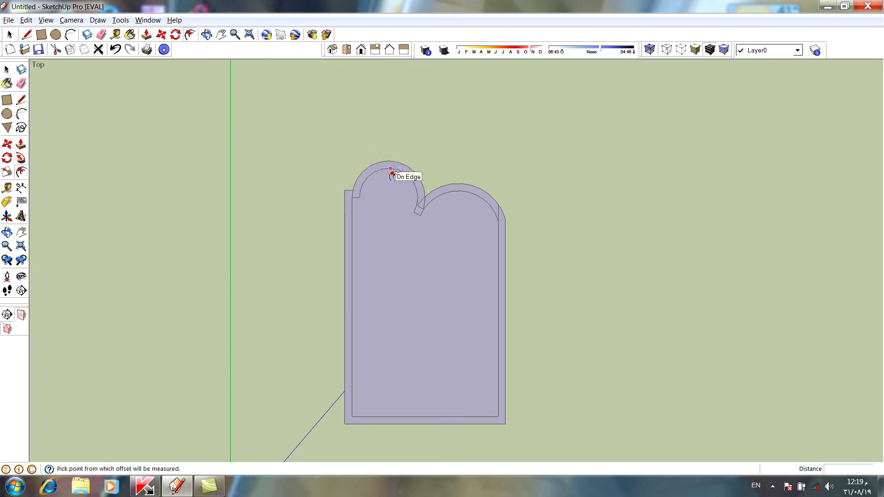
pyautogui.click(391, 169)
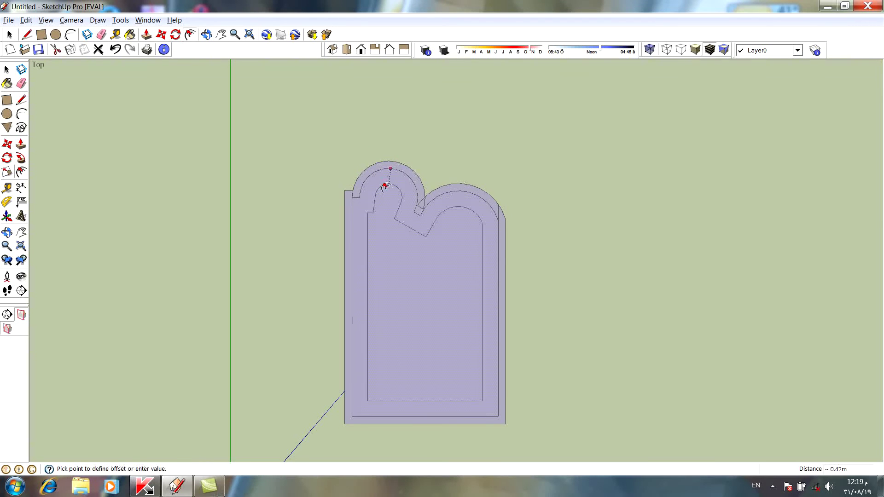
pyautogui.press('Escape')
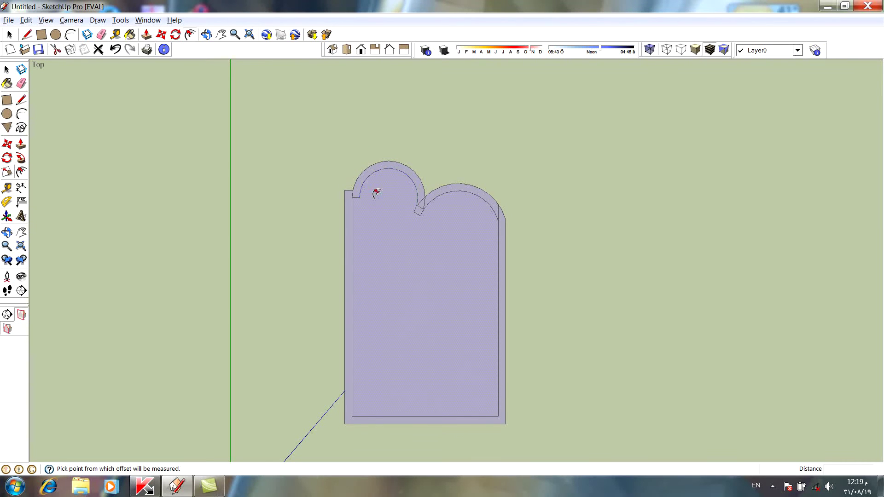
pyautogui.press('Escape')
# Erase the inner arcs and leftover stubs from both rounded bumps
pyautogui.click(22, 83)
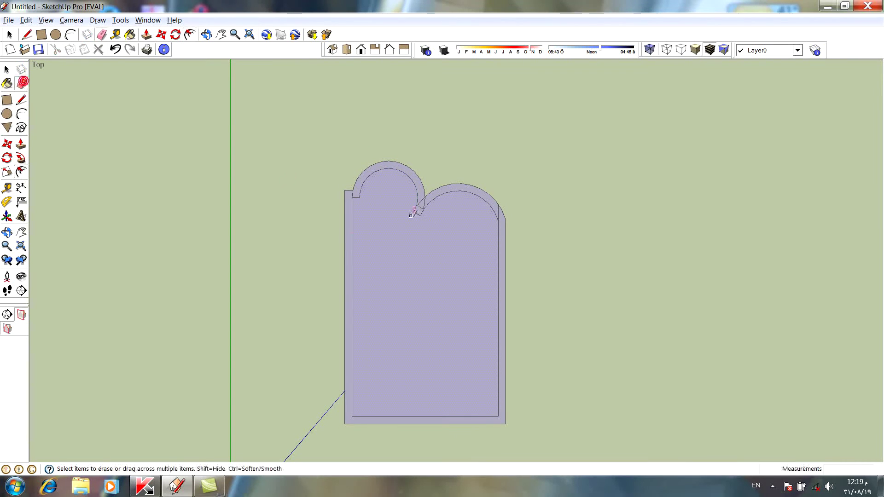
pyautogui.click(405, 175)
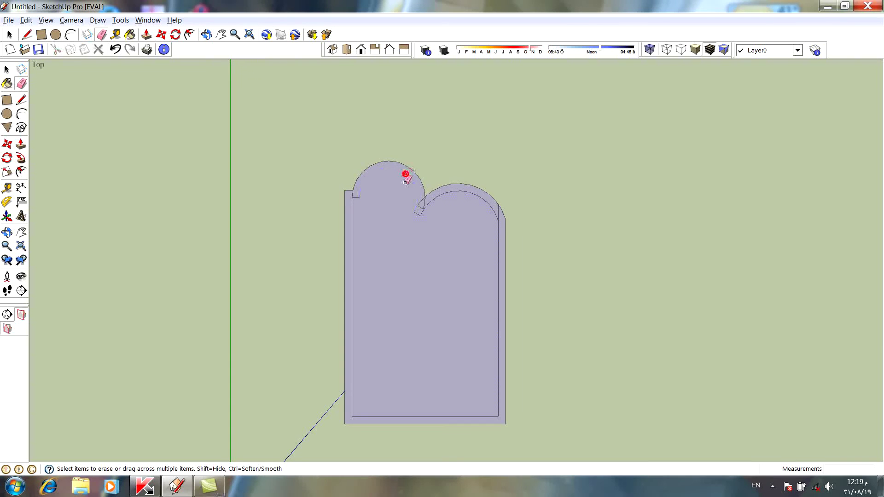
pyautogui.click(358, 195)
pyautogui.click(418, 211)
pyautogui.click(423, 204)
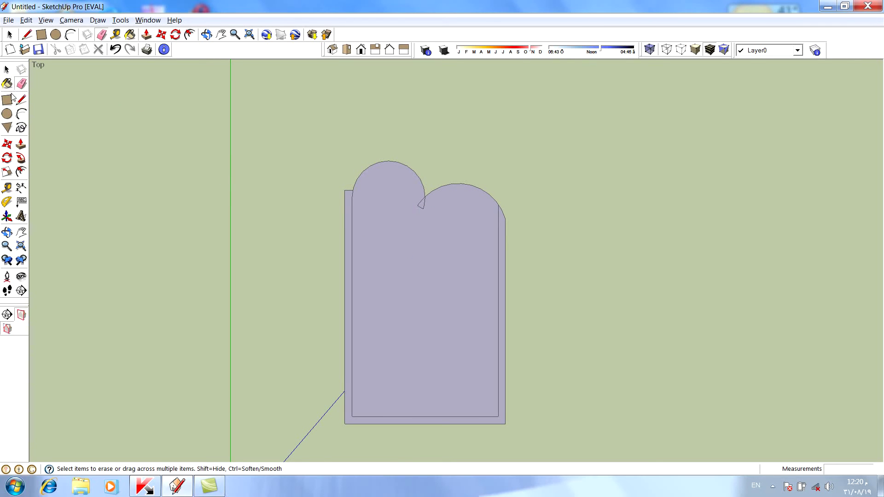
# Offset the pool outline outward by 0.2 m around both curved ends
pyautogui.click(22, 172)
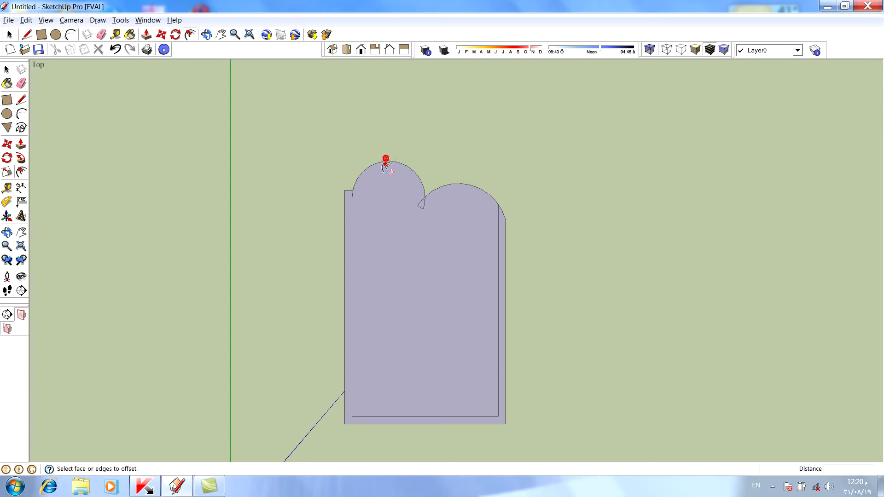
pyautogui.click(385, 162)
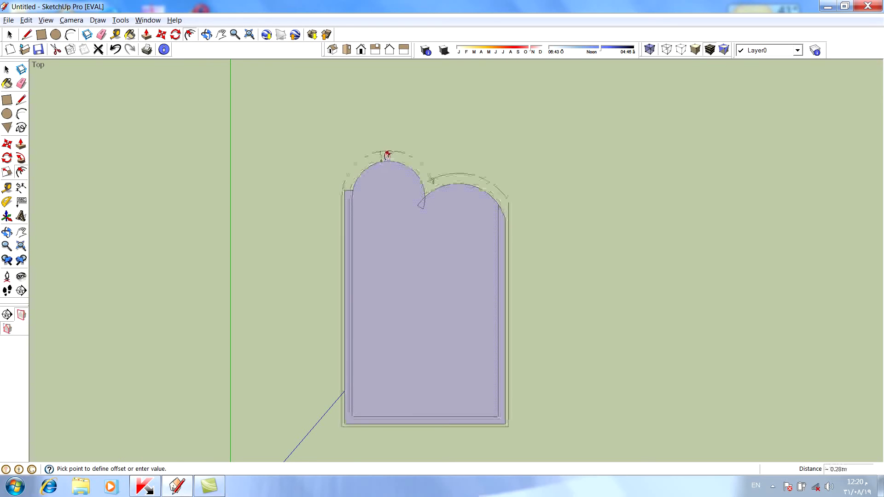
pyautogui.click(389, 155)
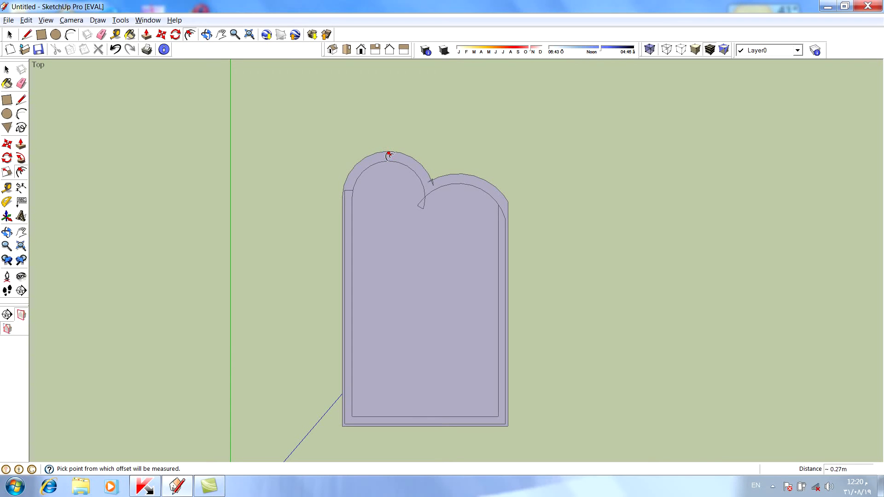
pyautogui.press('Return')
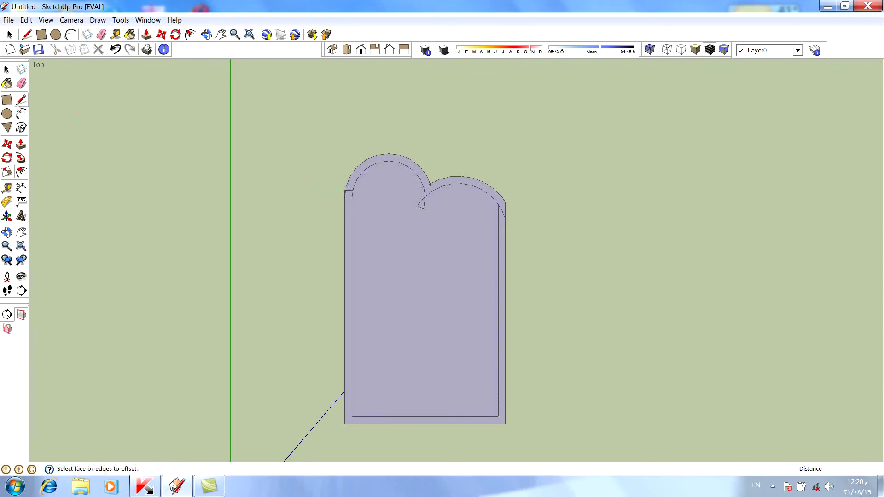
pyautogui.click(22, 83)
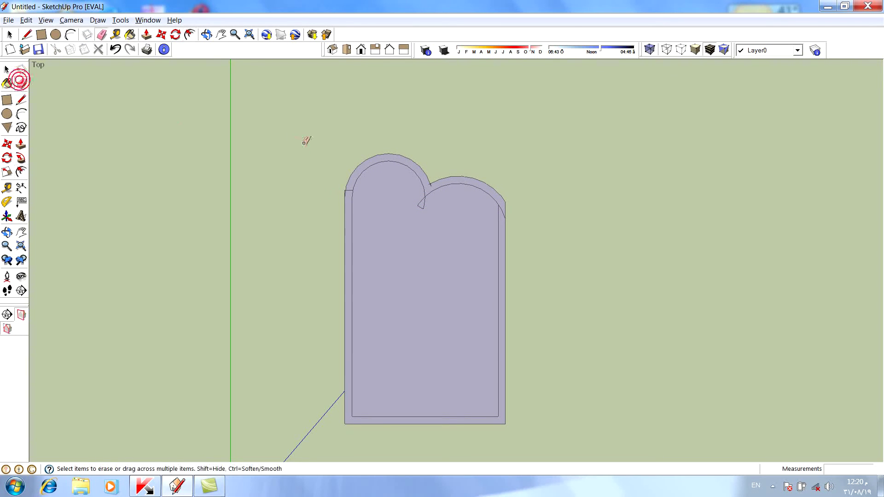
# Erase the short and diagonal stray edges around the notch
pyautogui.click(419, 206)
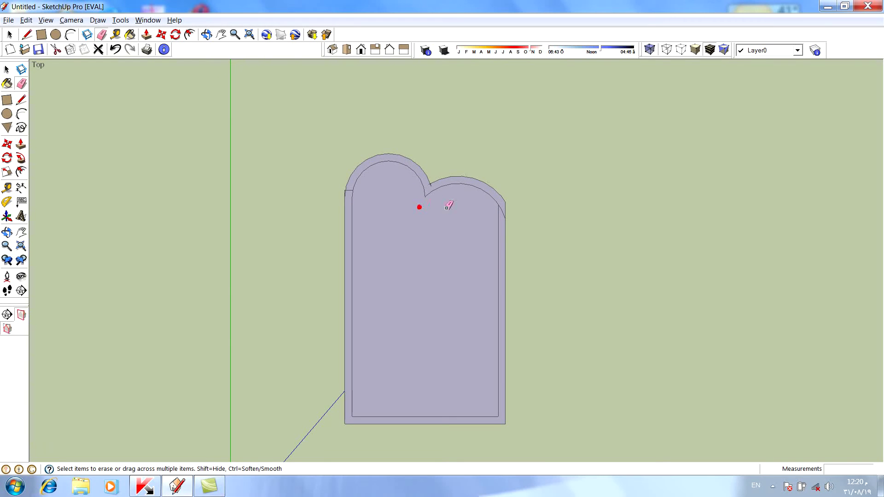
pyautogui.scroll(2, 435, 184)
pyautogui.scroll(2, 416, 184)
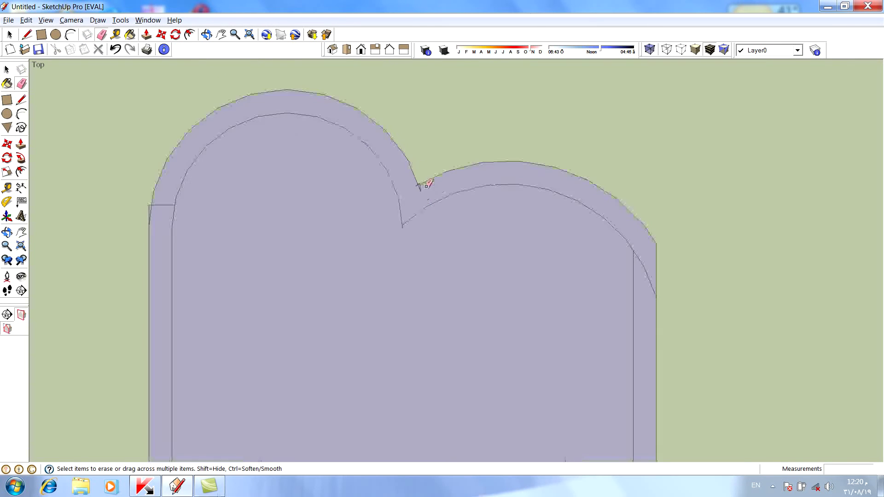
pyautogui.scroll(1, 416, 183)
pyautogui.click(418, 191)
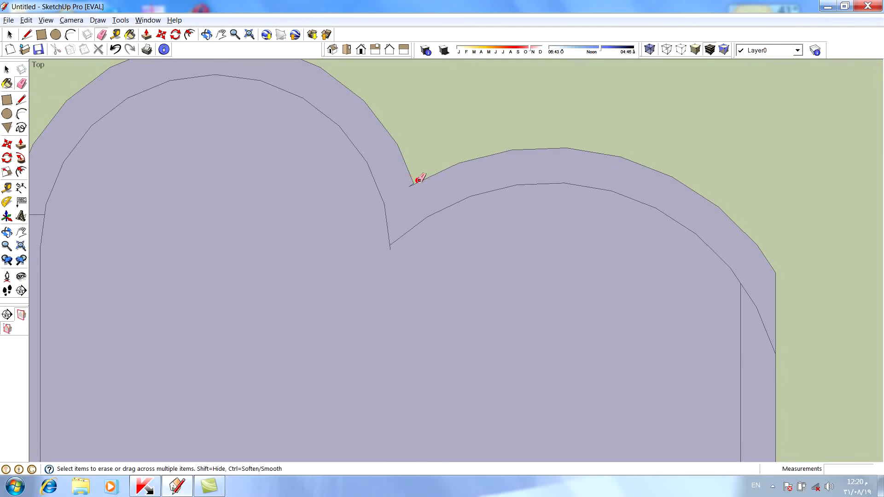
pyautogui.click(412, 184)
pyautogui.click(760, 315)
pyautogui.scroll(-1, 270, 210)
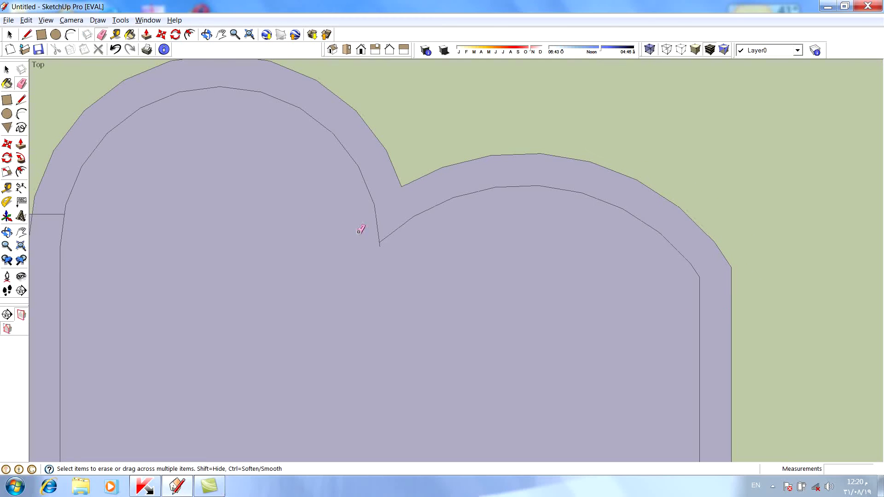
pyautogui.click(380, 244)
# Erase the short horizontal edge and thin sliver on the left side of the rim
pyautogui.click(55, 214)
pyautogui.scroll(-1, 75, 214)
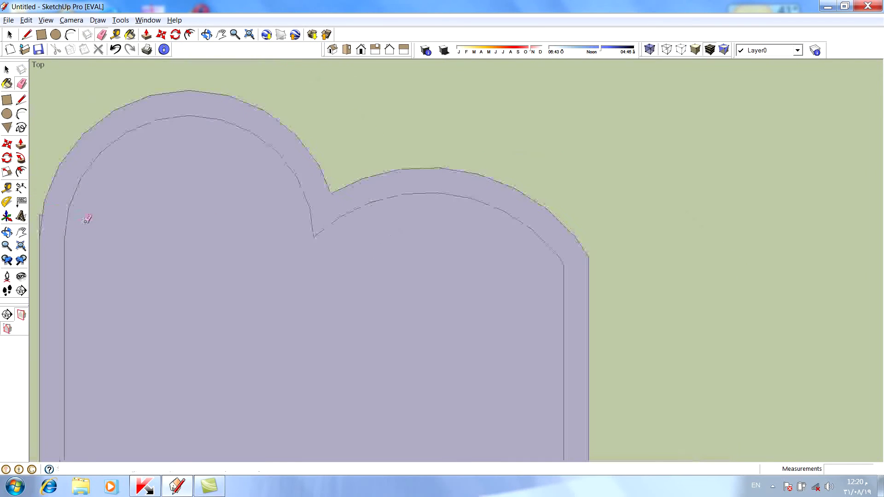
pyautogui.scroll(2, 34, 224)
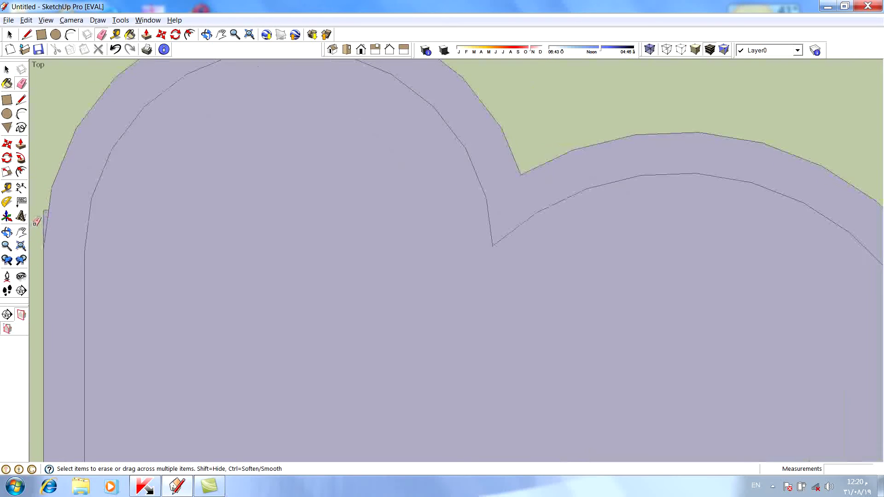
pyautogui.scroll(2, 40, 220)
pyautogui.scroll(1, 43, 217)
pyautogui.scroll(1, 45, 212)
pyautogui.click(45, 211)
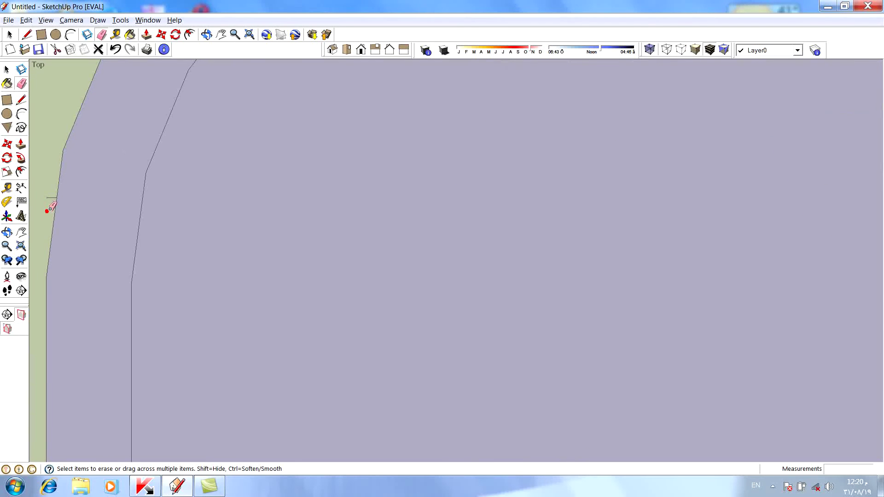
pyautogui.click(51, 198)
pyautogui.scroll(-1, 272, 233)
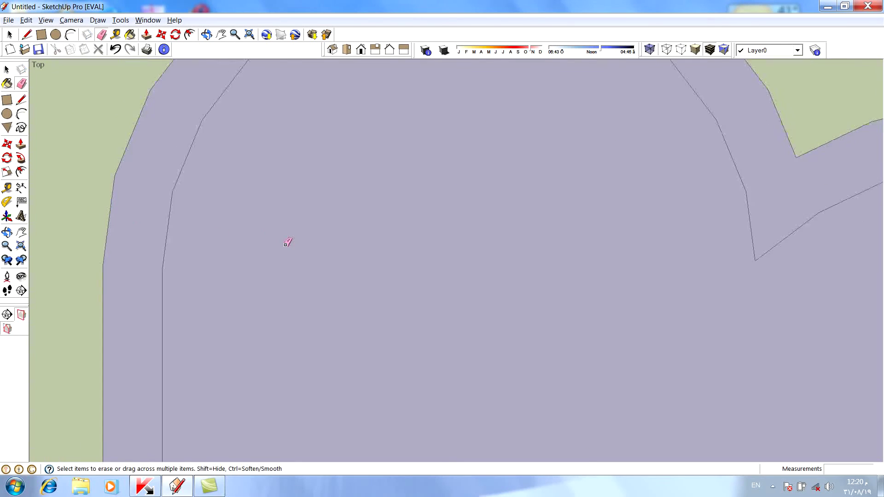
pyautogui.scroll(-2, 301, 242)
pyautogui.scroll(-2, 344, 242)
pyautogui.scroll(-1, 358, 247)
pyautogui.scroll(-2, 367, 246)
pyautogui.scroll(-1, 369, 245)
pyautogui.scroll(-1, 381, 256)
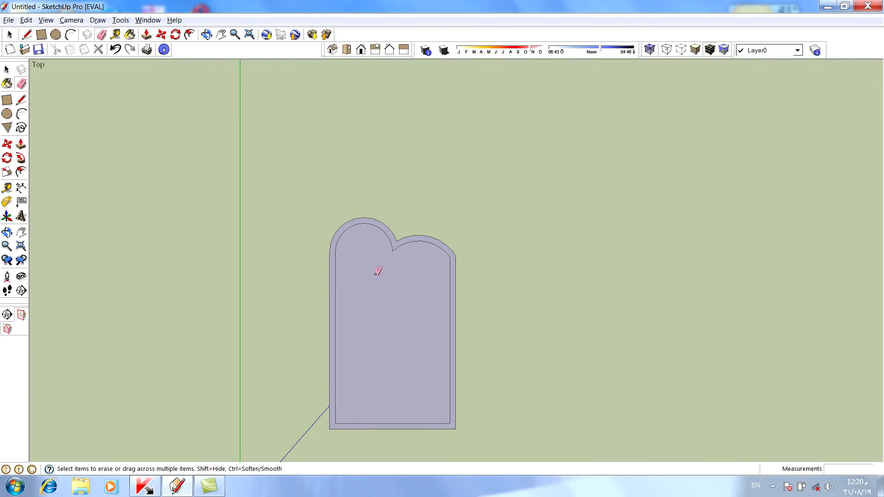
pyautogui.click(333, 49)
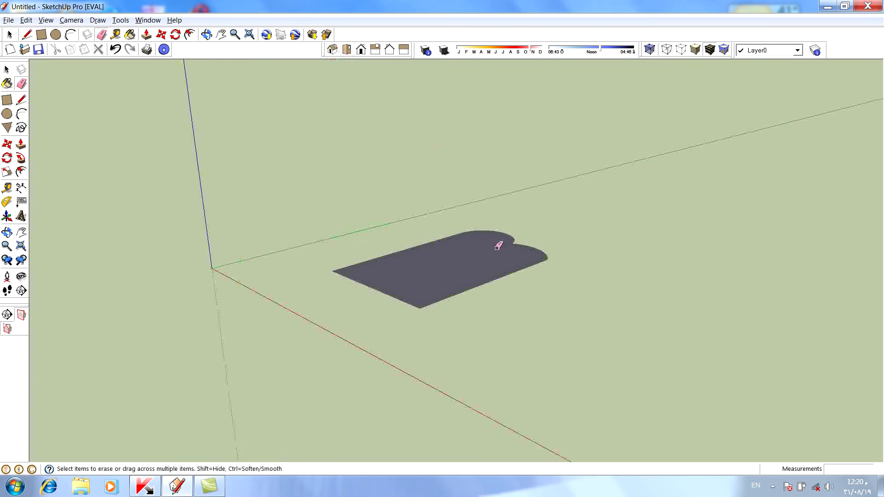
pyautogui.scroll(-1, 500, 259)
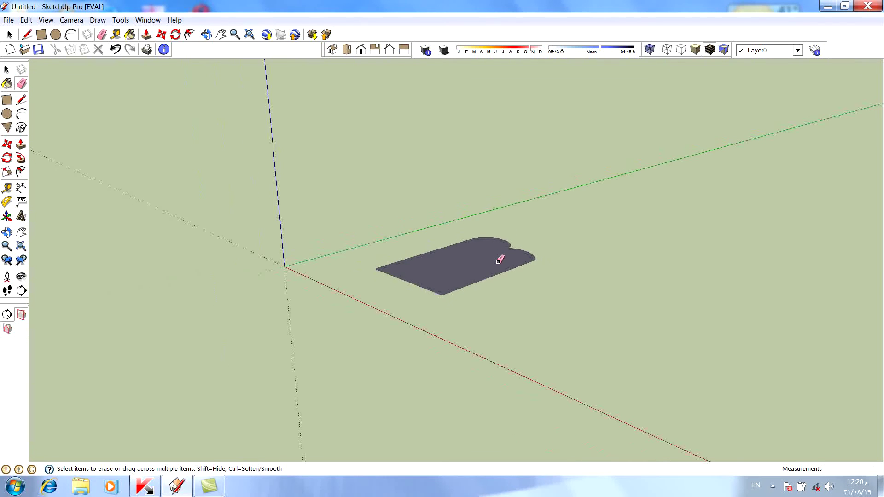
pyautogui.scroll(2, 484, 259)
pyautogui.scroll(1, 483, 259)
pyautogui.scroll(3, 487, 260)
pyautogui.scroll(-1, 487, 260)
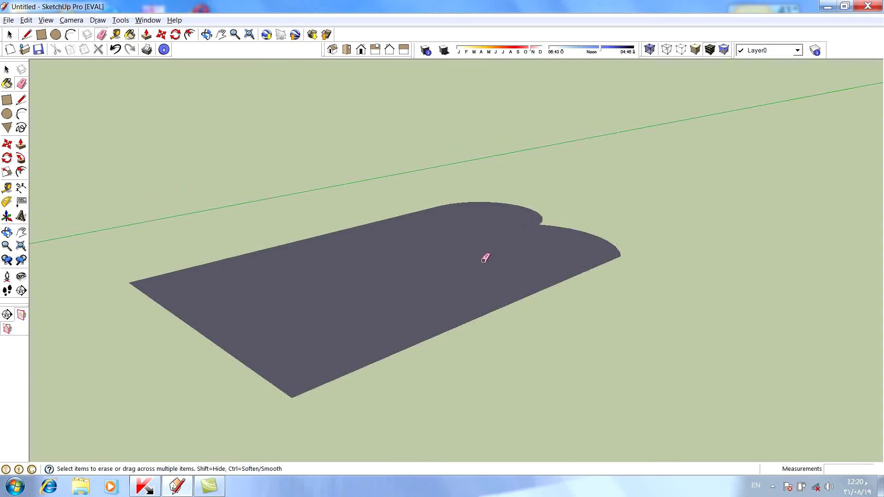
pyautogui.click(20, 102)
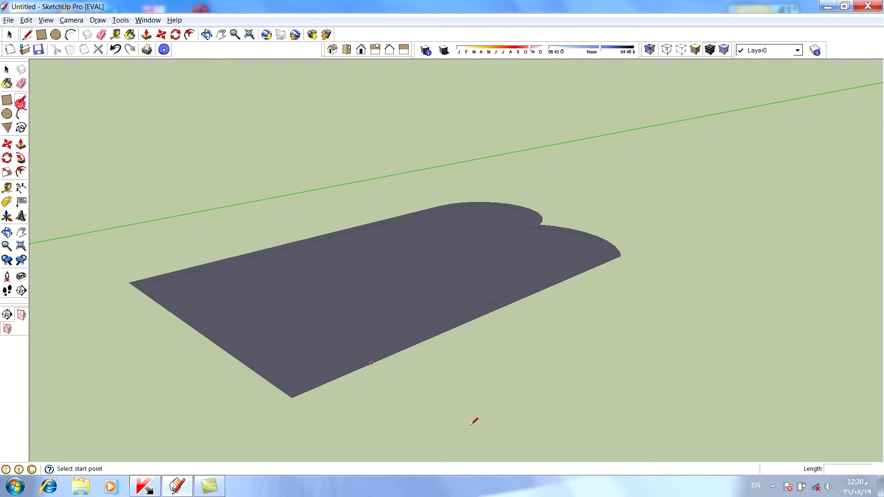
pyautogui.click(296, 382)
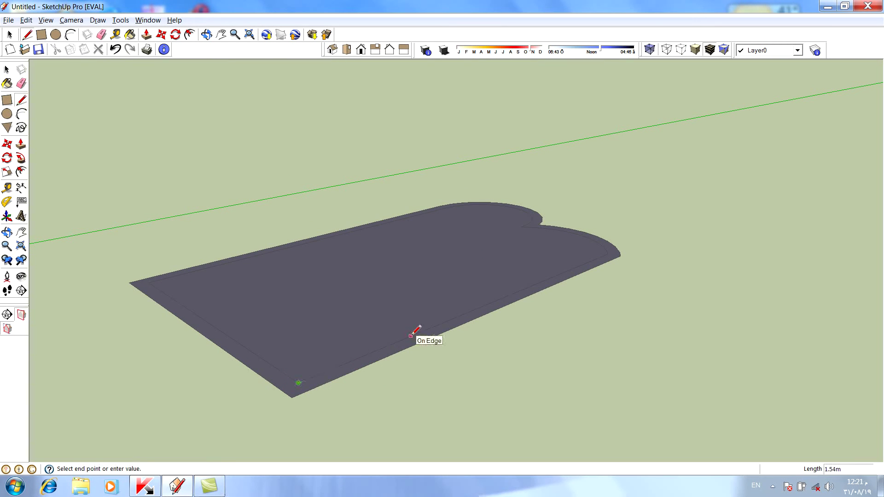
pyautogui.press('Return')
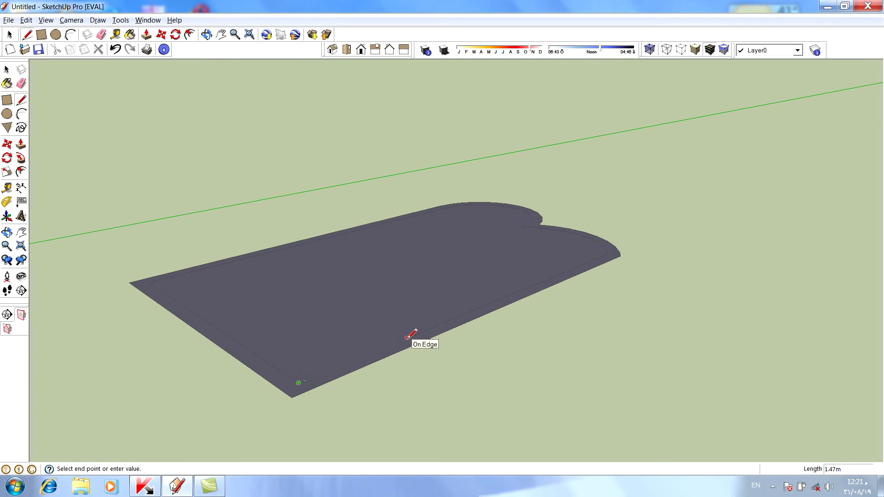
pyautogui.write('2')
pyautogui.press('Return')
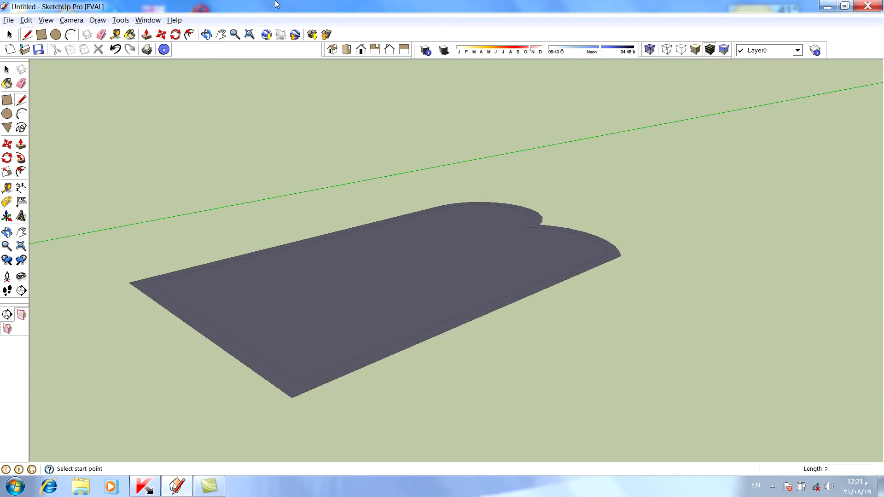
# In Top view, draw the first 4.00 m line across the pool floor's width
pyautogui.click(346, 51)
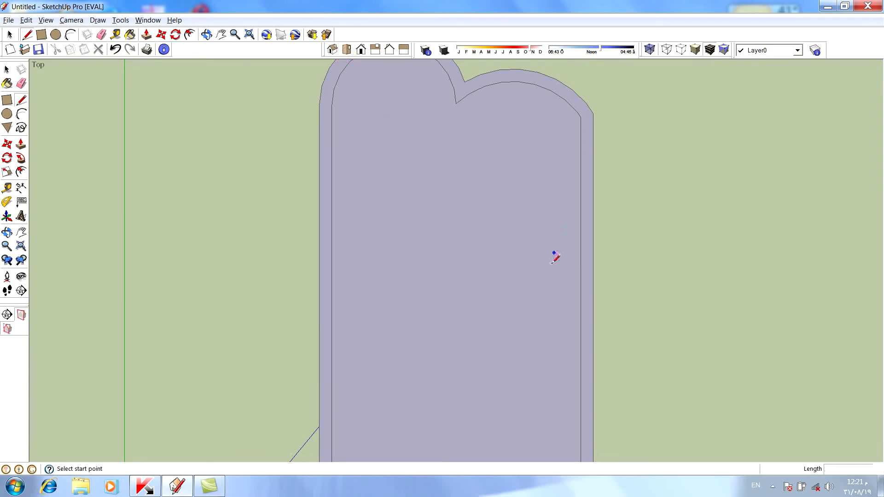
pyautogui.scroll(-1, 557, 253)
pyautogui.scroll(-1, 593, 284)
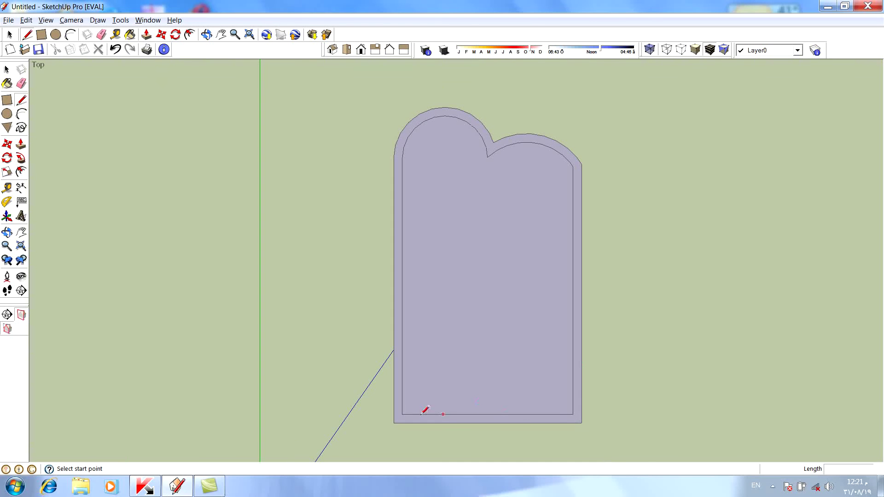
pyautogui.click(402, 414)
pyautogui.press('Return')
pyautogui.click(402, 329)
pyautogui.click(574, 329)
# Draw a second 4.00 m line across the floor, making three sections, then return to Iso view
pyautogui.click(402, 328)
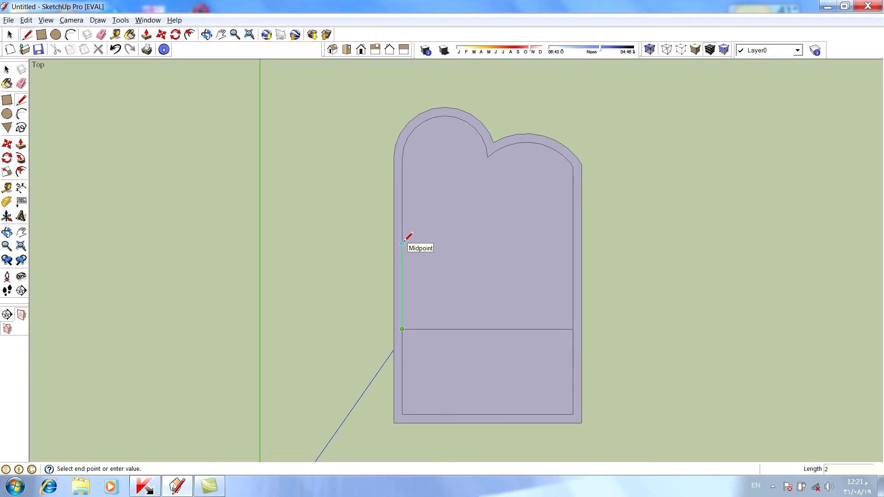
pyautogui.press('Escape')
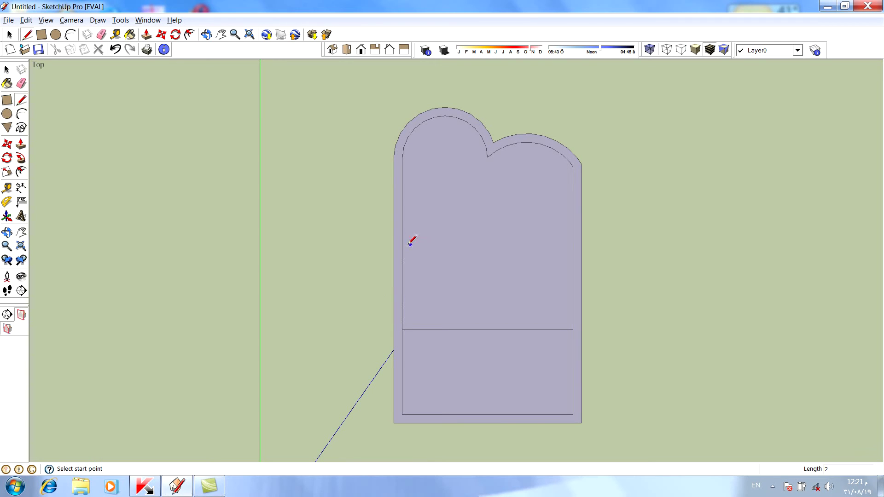
pyautogui.click(403, 244)
pyautogui.click(573, 244)
pyautogui.click(332, 50)
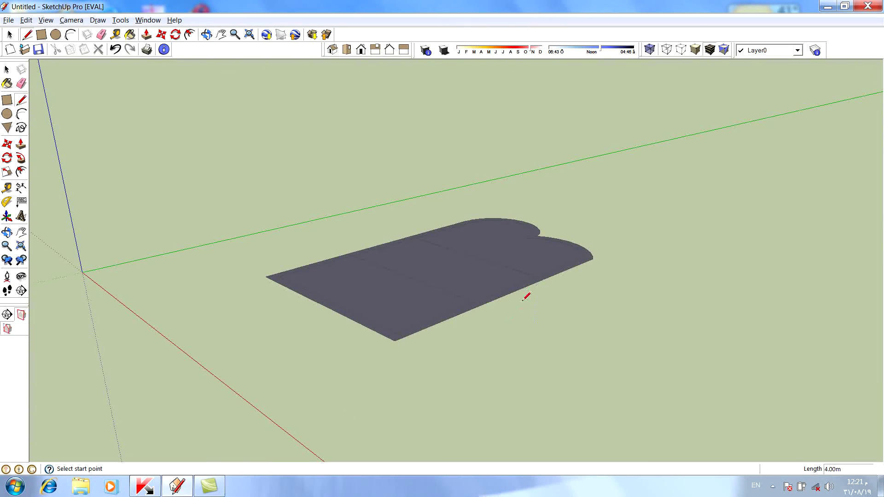
pyautogui.moveTo(410, 252); pyautogui.dragTo(403, 241, button='middle')
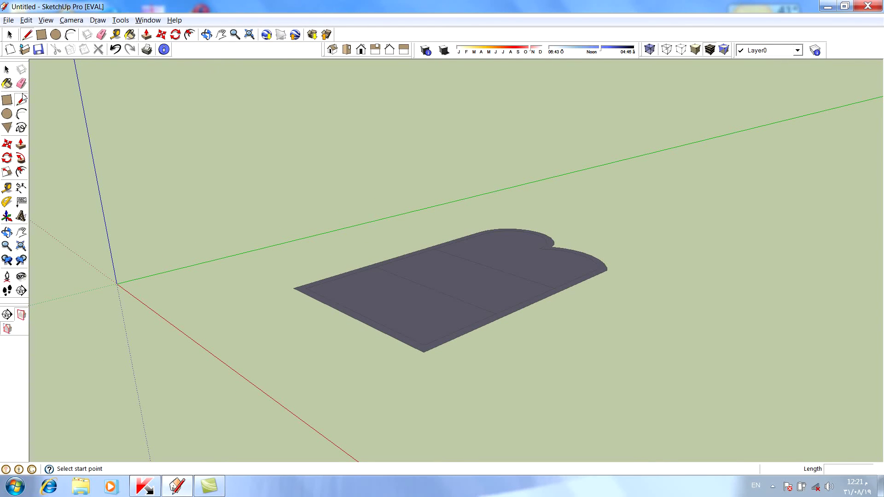
# Push/Pull the pool outline face up 1.5 m into walls around the floor
pyautogui.click(21, 144)
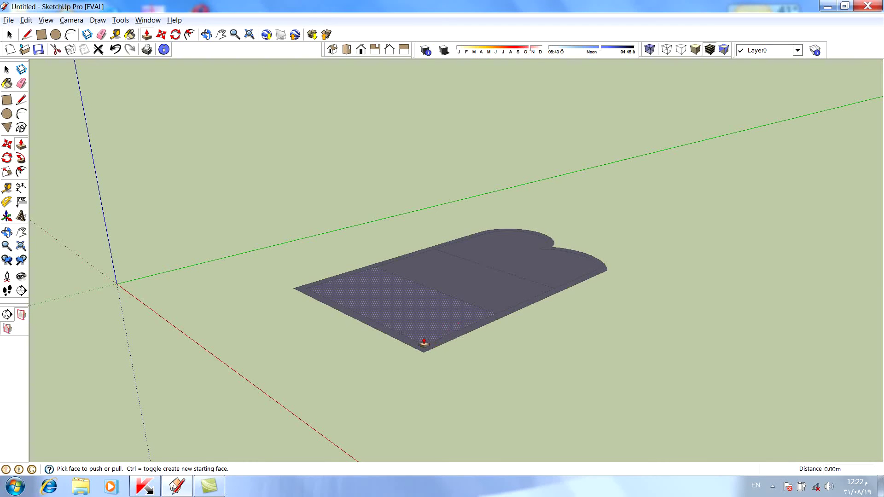
pyautogui.scroll(2, 452, 326)
pyautogui.scroll(2, 453, 328)
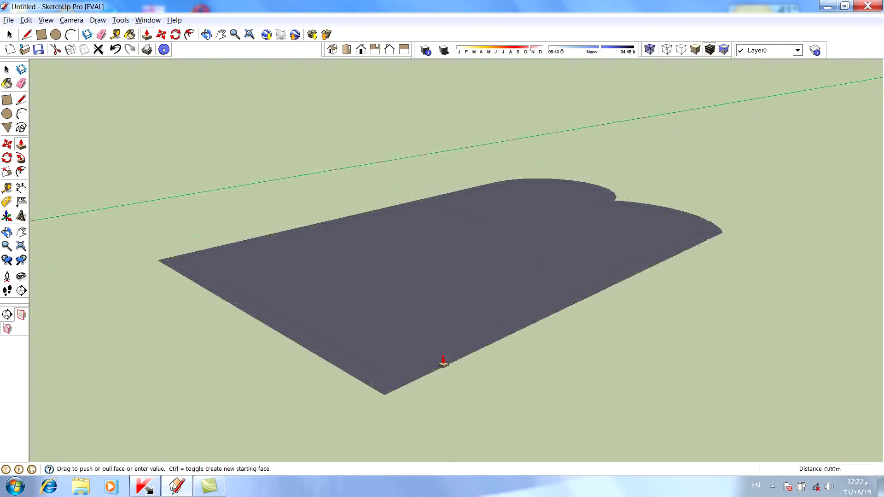
pyautogui.click(443, 362)
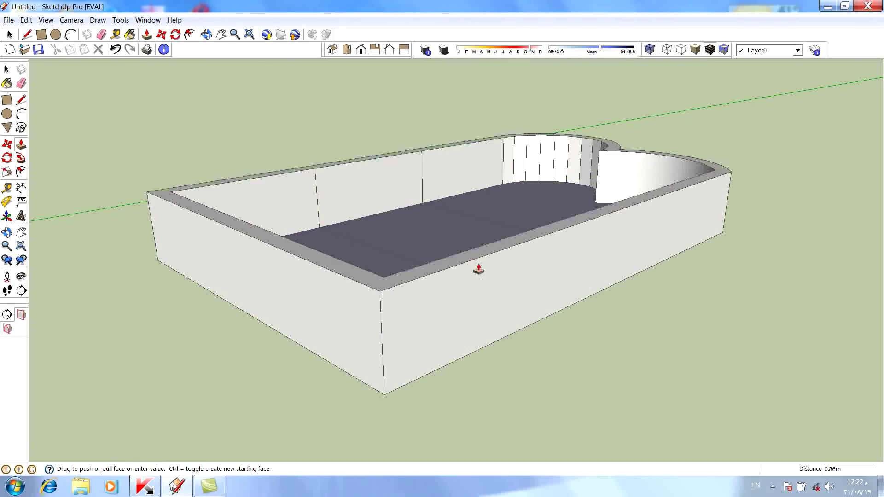
pyautogui.click(489, 231)
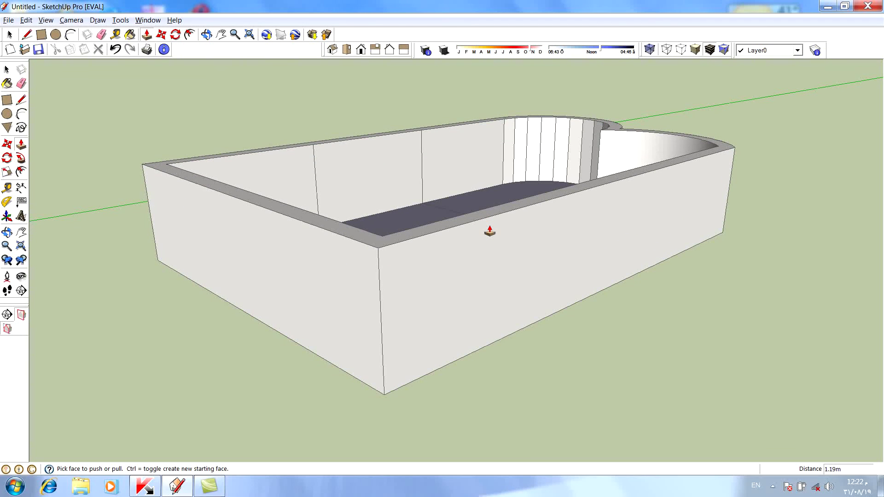
pyautogui.press('Return')
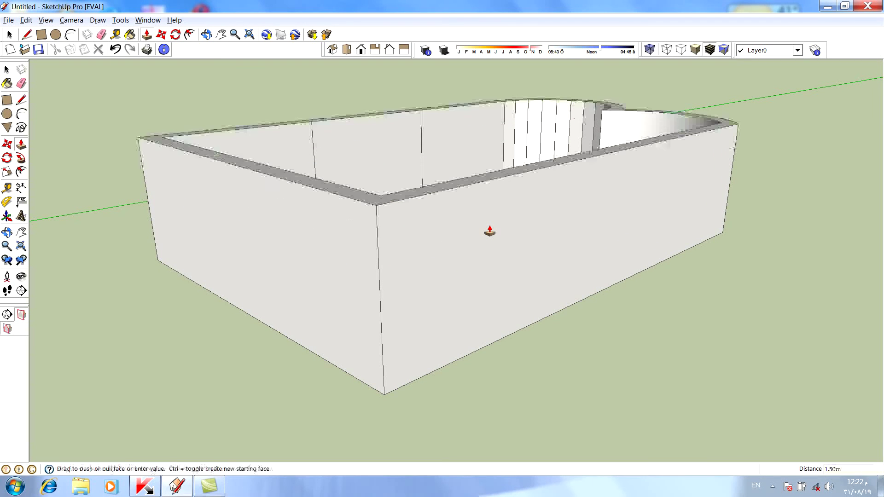
pyautogui.moveTo(522, 179)
pyautogui.mouseDown(button='middle')
pyautogui.moveTo(333, 239)
pyautogui.moveTo(296, 296)
pyautogui.mouseUp(button='middle')
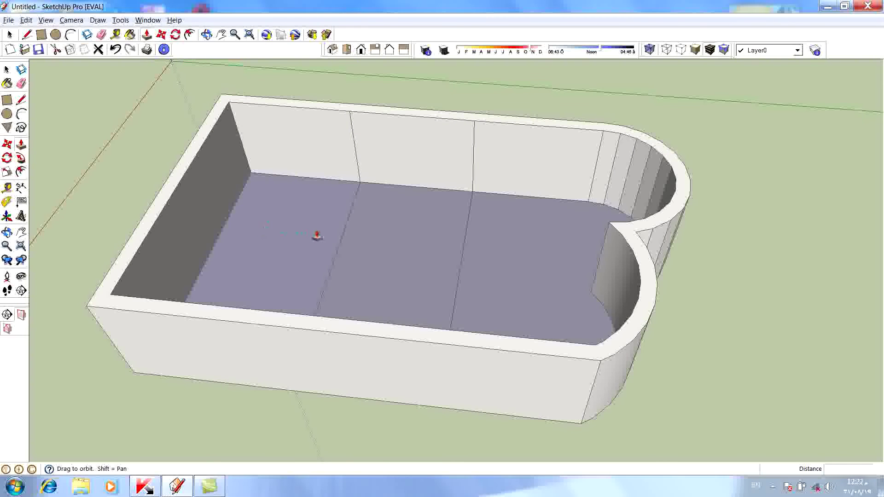
# Draw a diagonal on the first side wall from the seam midpoint to the floor corner
pyautogui.hotkey('ctrl', 't')
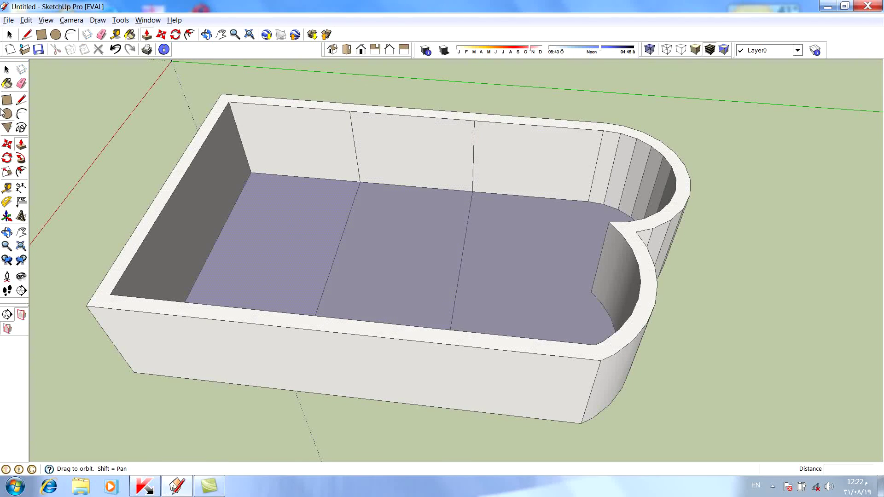
pyautogui.click(21, 100)
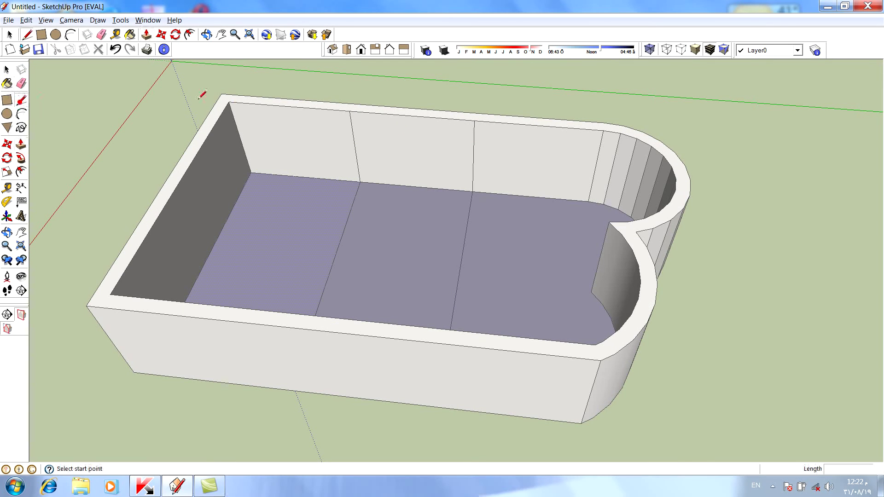
pyautogui.click(475, 121)
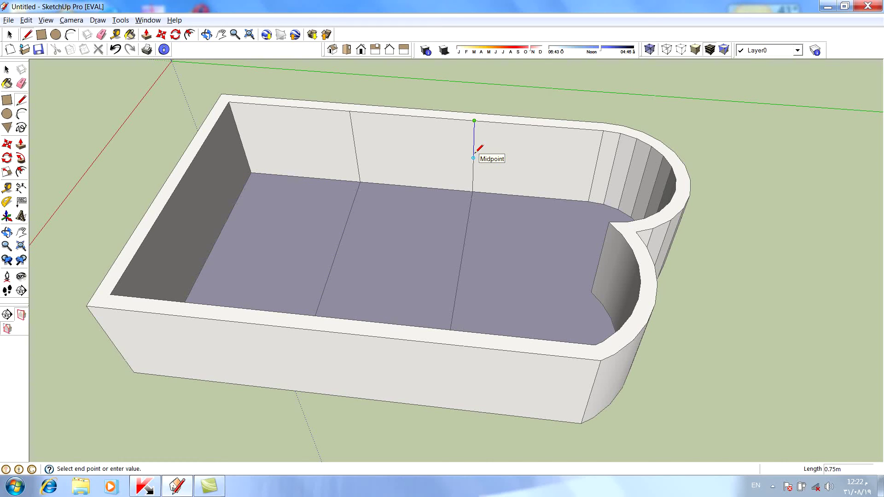
pyautogui.write('.7')
pyautogui.click(475, 153)
pyautogui.click(474, 155)
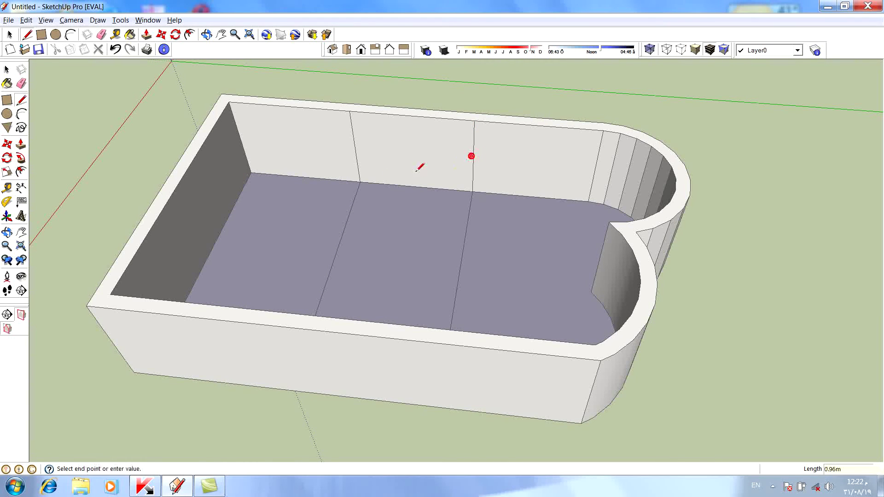
pyautogui.click(364, 183)
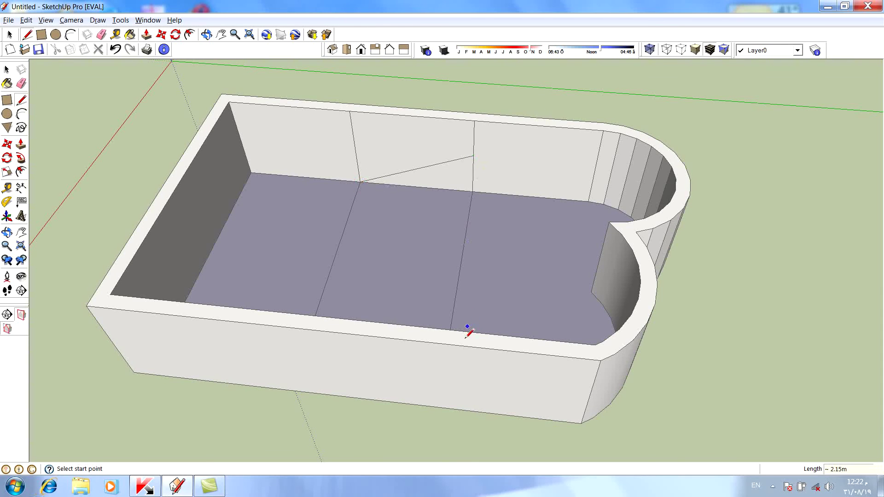
# Draw the matching diagonal edge on the opposite side wall
pyautogui.moveTo(474, 308)
pyautogui.mouseDown(button='middle')
pyautogui.moveTo(656, 336)
pyautogui.moveTo(794, 339)
pyautogui.mouseUp(button='middle')
pyautogui.moveTo(326, 225)
pyautogui.mouseDown(button='middle')
pyautogui.moveTo(631, 319)
pyautogui.moveTo(573, 348)
pyautogui.mouseUp(button='middle')
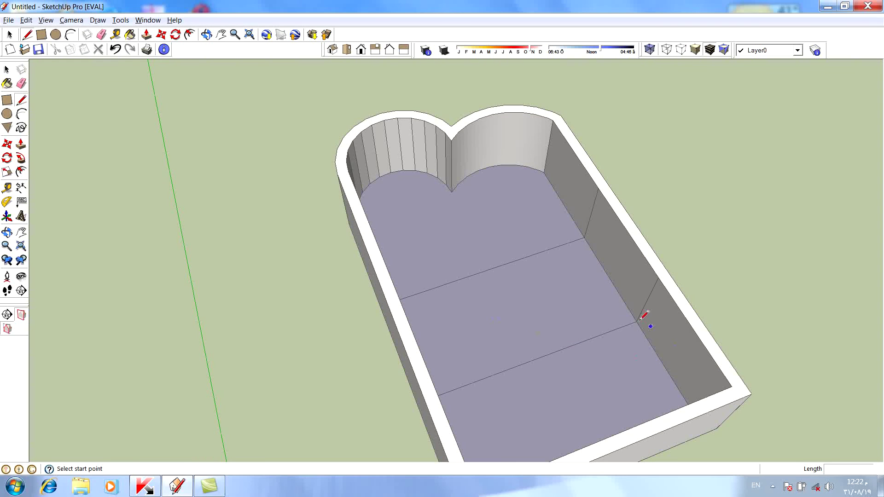
pyautogui.click(598, 189)
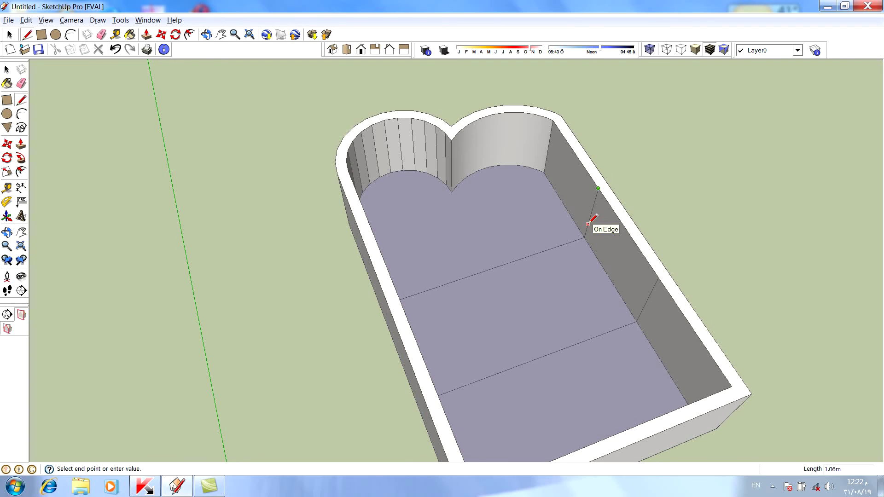
pyautogui.write('.7')
pyautogui.click(588, 224)
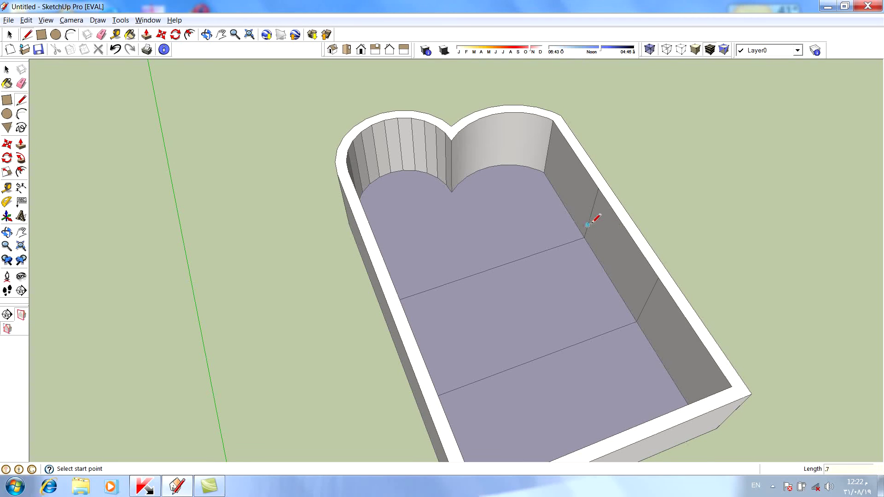
pyautogui.moveTo(596, 221)
pyautogui.mouseDown(button='middle')
pyautogui.moveTo(676, 247)
pyautogui.moveTo(666, 177)
pyautogui.moveTo(574, 170)
pyautogui.mouseUp(button='middle')
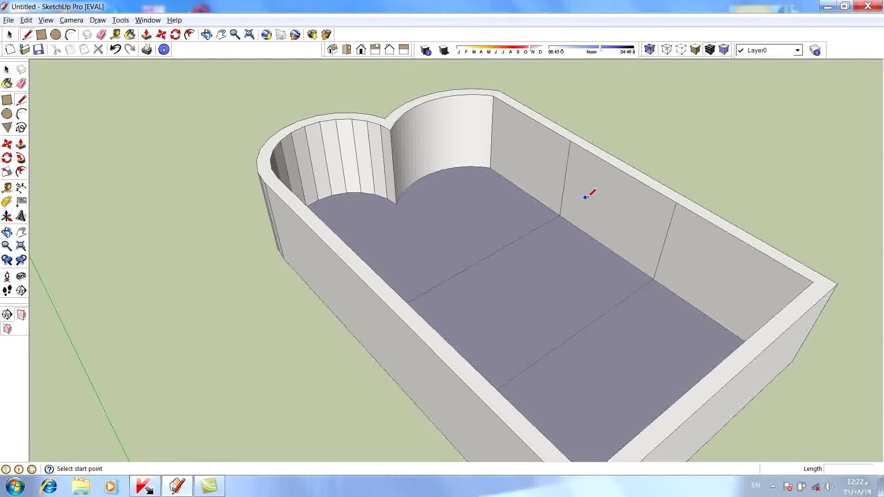
pyautogui.moveTo(554, 194)
pyautogui.mouseDown(button='middle')
pyautogui.moveTo(458, 206)
pyautogui.moveTo(322, 168)
pyautogui.moveTo(313, 185)
pyautogui.mouseUp(button='middle')
# Connect the diagonals across the pool to form the sloped ramp face
pyautogui.click(320, 201)
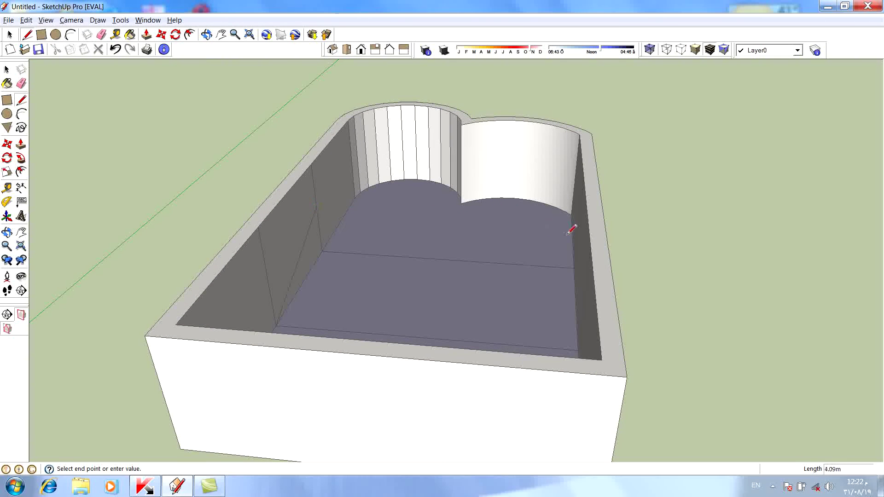
pyautogui.click(579, 223)
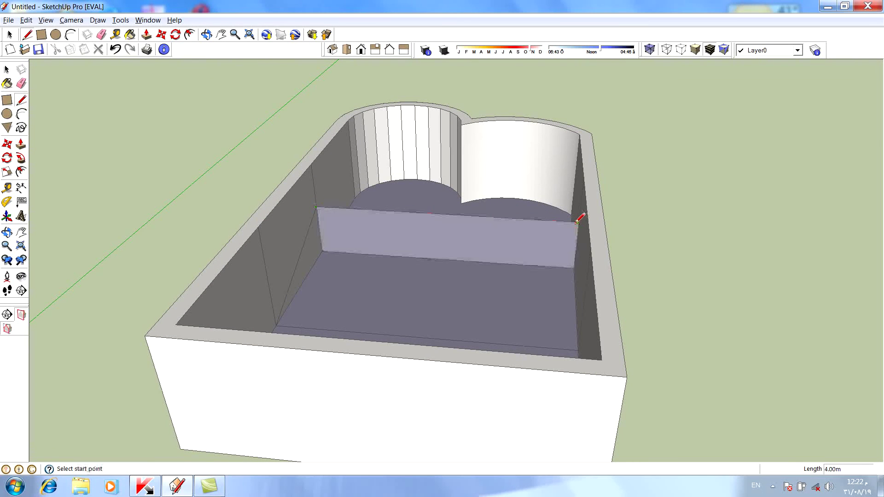
pyautogui.scroll(-1, 590, 209)
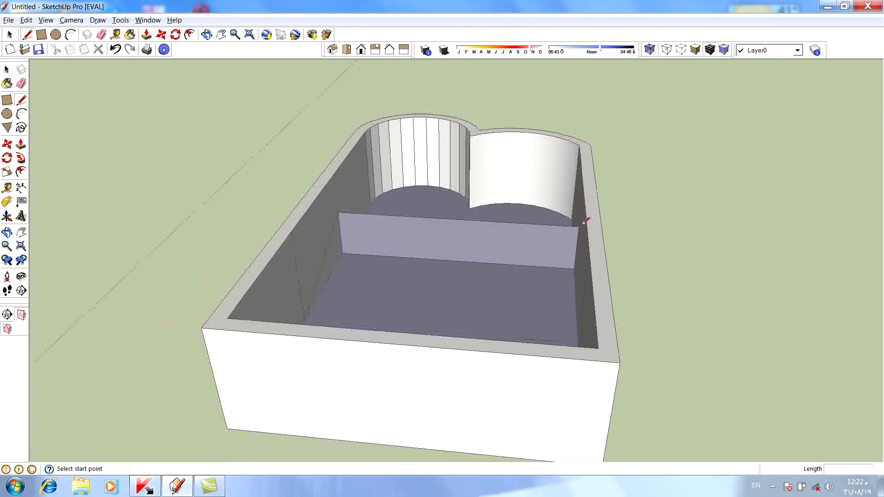
pyautogui.click(579, 227)
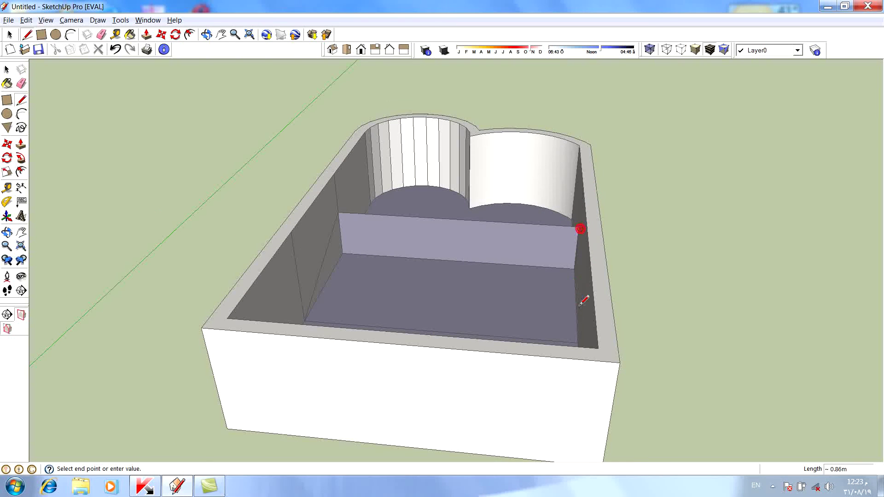
pyautogui.click(580, 339)
pyautogui.moveTo(536, 271)
pyautogui.mouseDown(button='middle')
pyautogui.moveTo(336, 247)
pyautogui.moveTo(312, 189)
pyautogui.moveTo(267, 367)
pyautogui.moveTo(267, 297)
pyautogui.mouseUp(button='middle')
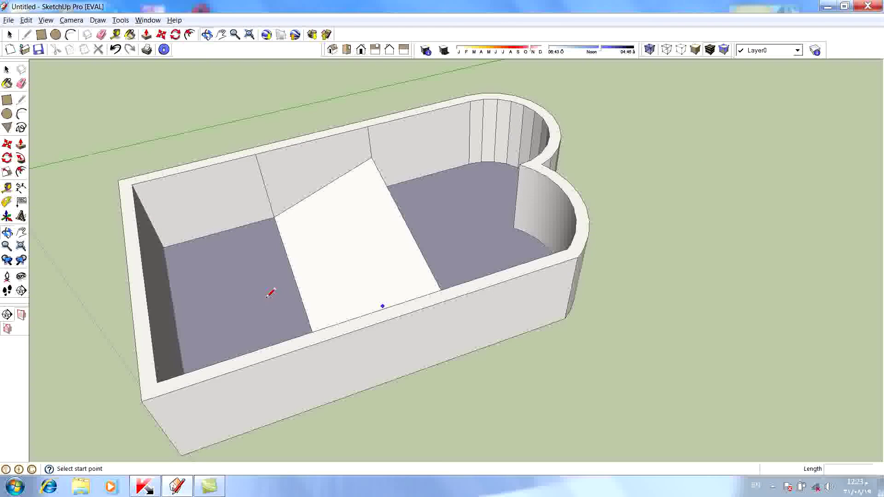
pyautogui.moveTo(387, 203); pyautogui.dragTo(420, 203, button='middle')
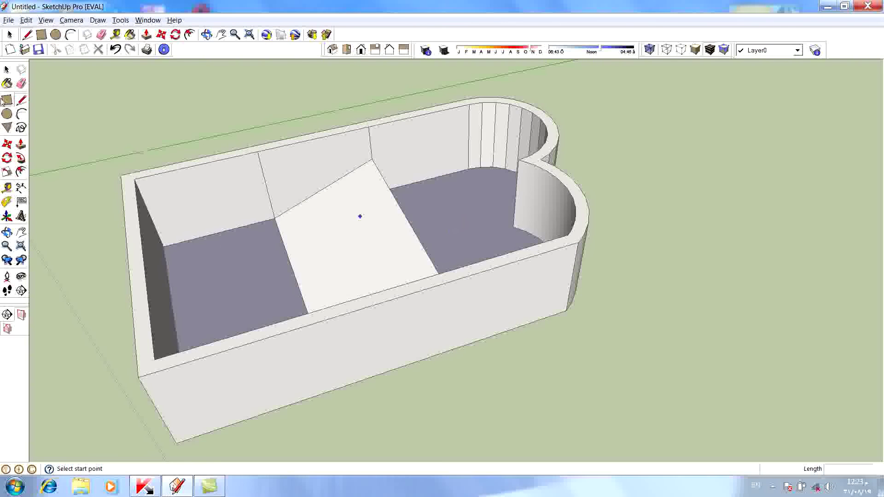
# Push the round-end floor face down 0.77 m below the ramp and inspect it
pyautogui.click(21, 144)
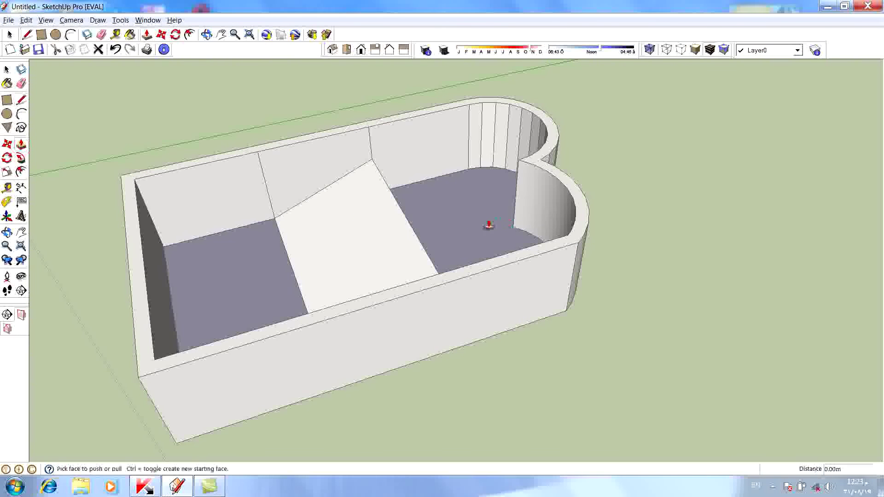
pyautogui.click(487, 221)
pyautogui.click(491, 194)
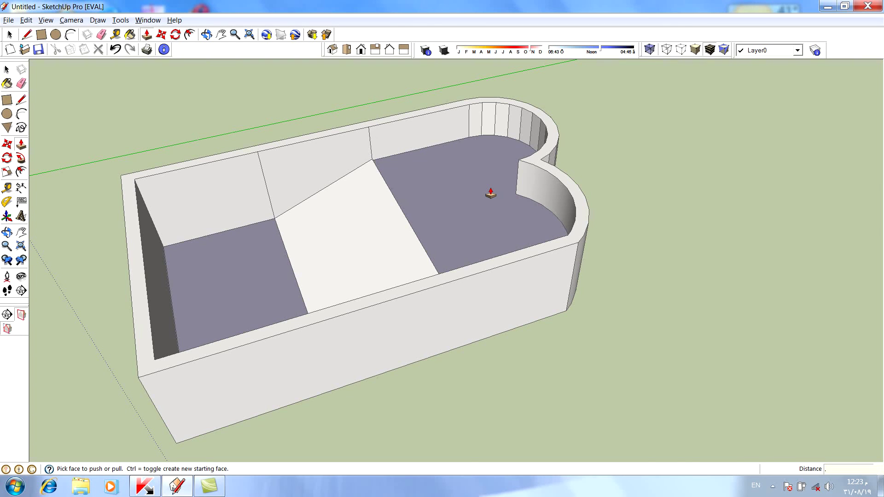
pyautogui.write('.8')
pyautogui.click(491, 194)
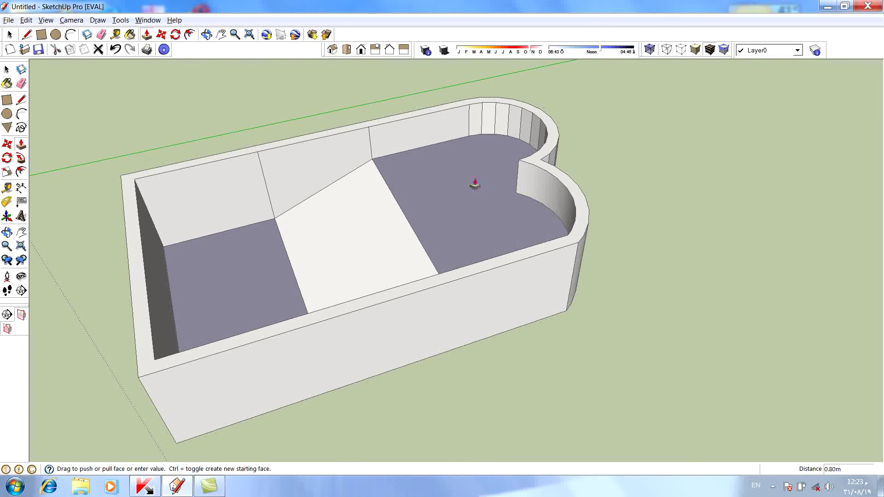
pyautogui.moveTo(470, 213)
pyautogui.mouseDown(button='middle')
pyautogui.moveTo(675, 275)
pyautogui.moveTo(617, 211)
pyautogui.moveTo(551, 214)
pyautogui.moveTo(350, 284)
pyautogui.moveTo(361, 320)
pyautogui.moveTo(419, 277)
pyautogui.moveTo(523, 339)
pyautogui.mouseUp(button='middle')
pyautogui.moveTo(542, 67); pyautogui.dragTo(425, 115, button='middle')
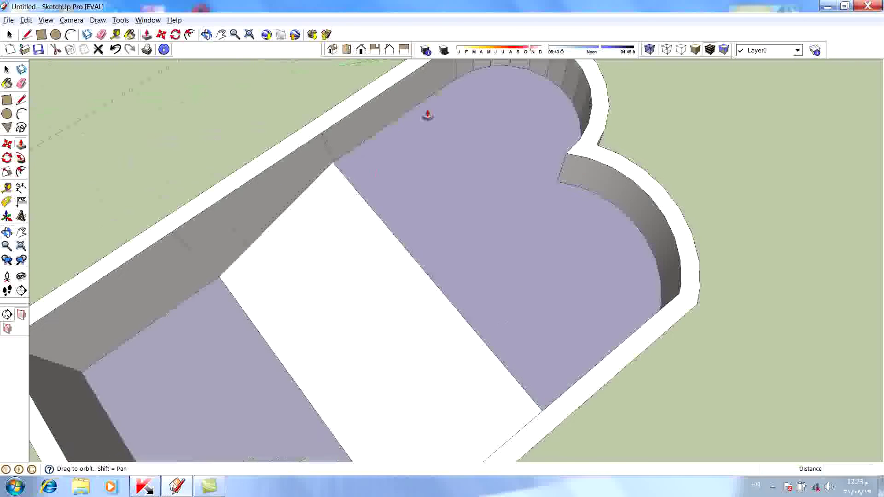
pyautogui.moveTo(442, 280)
pyautogui.mouseDown(button='middle')
pyautogui.moveTo(421, 193)
pyautogui.moveTo(514, 144)
pyautogui.mouseUp(button='middle')
pyautogui.scroll(-3, 513, 144)
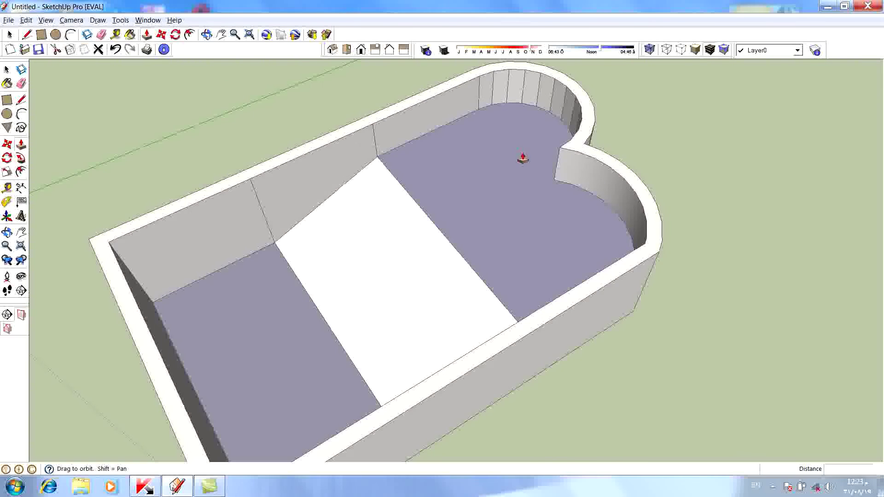
pyautogui.moveTo(296, 302)
pyautogui.mouseDown(button='middle')
pyautogui.moveTo(476, 466)
pyautogui.moveTo(452, 366)
pyautogui.moveTo(504, 241)
pyautogui.mouseUp(button='middle')
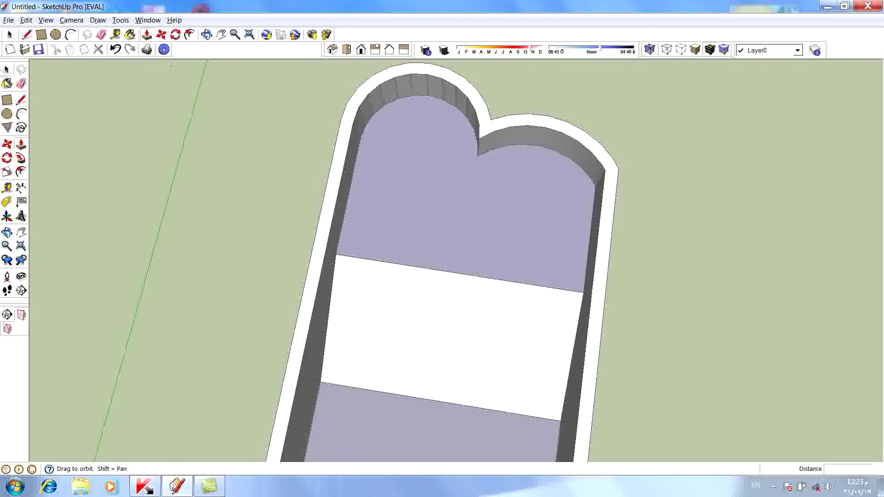
# Draw an arc across the round-end floor from the curved wall edge
pyautogui.click(21, 114)
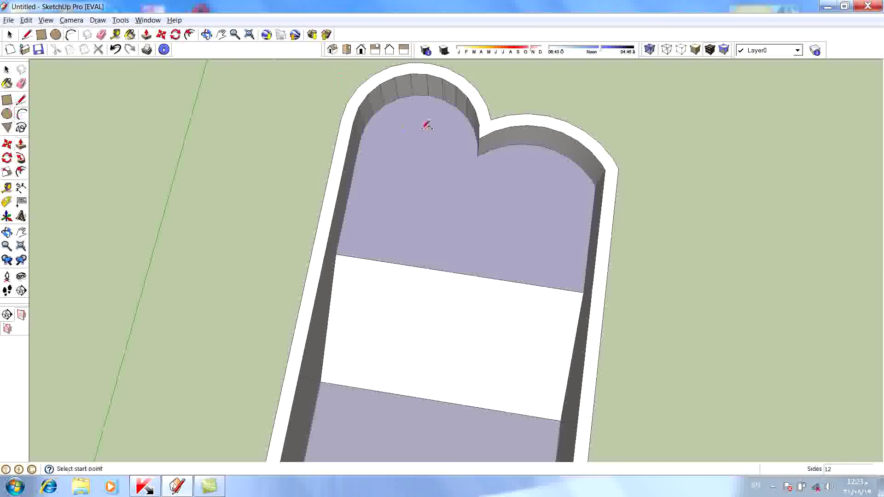
pyautogui.click(444, 98)
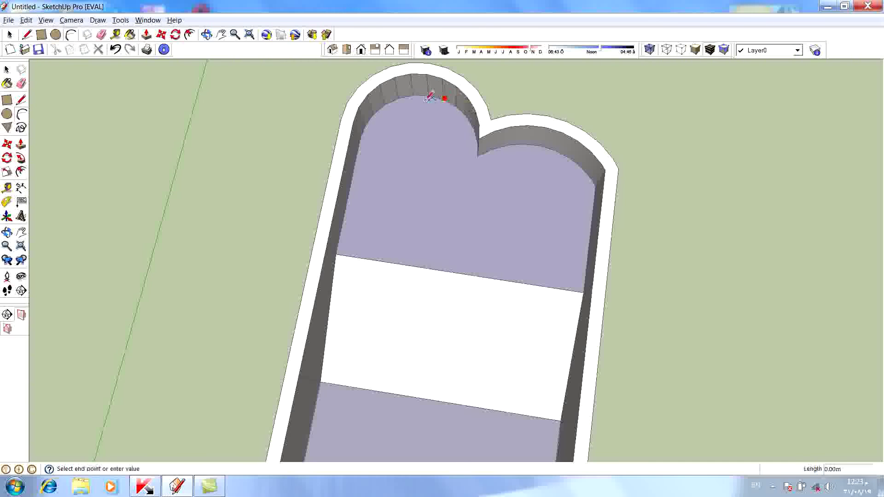
pyautogui.click(386, 104)
pyautogui.click(416, 108)
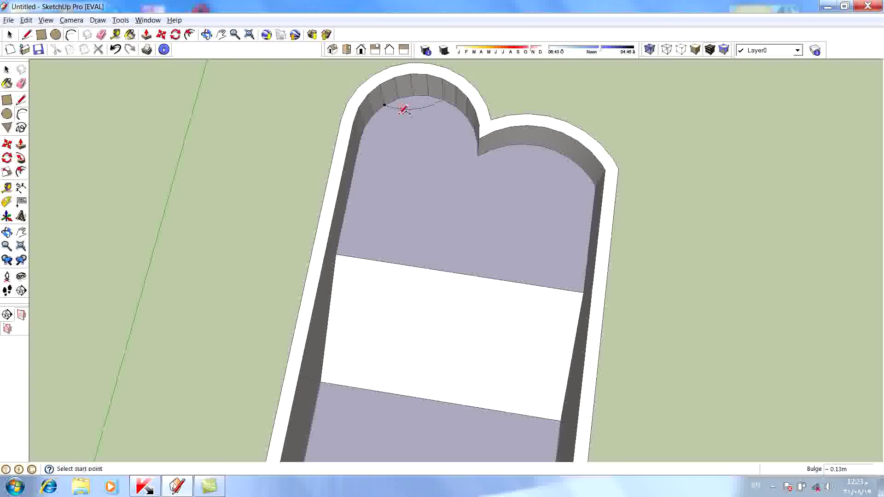
# Offset the arc repeatedly at 0.3 m to make four concentric arcs
pyautogui.click(21, 172)
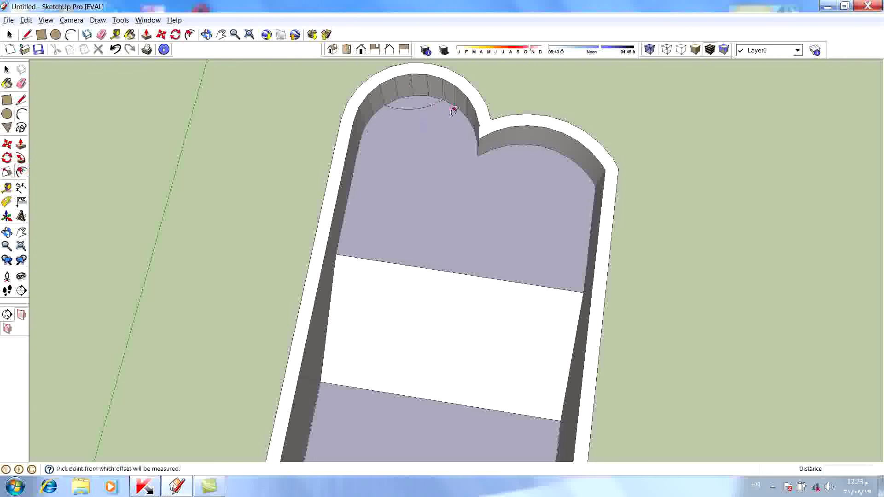
pyautogui.click(420, 105)
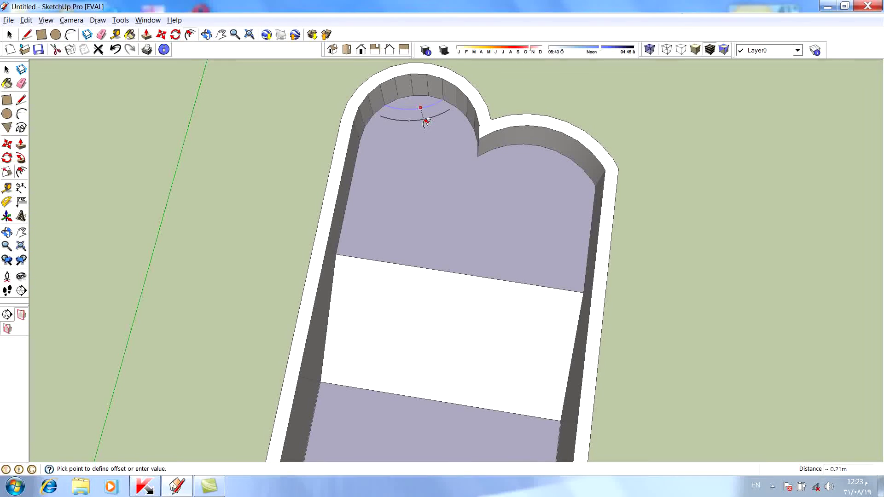
pyautogui.press('Return')
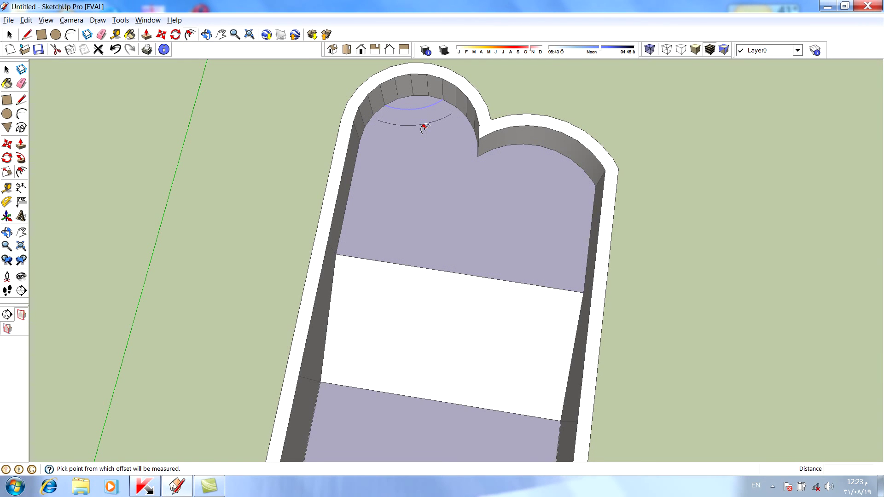
pyautogui.click(421, 125)
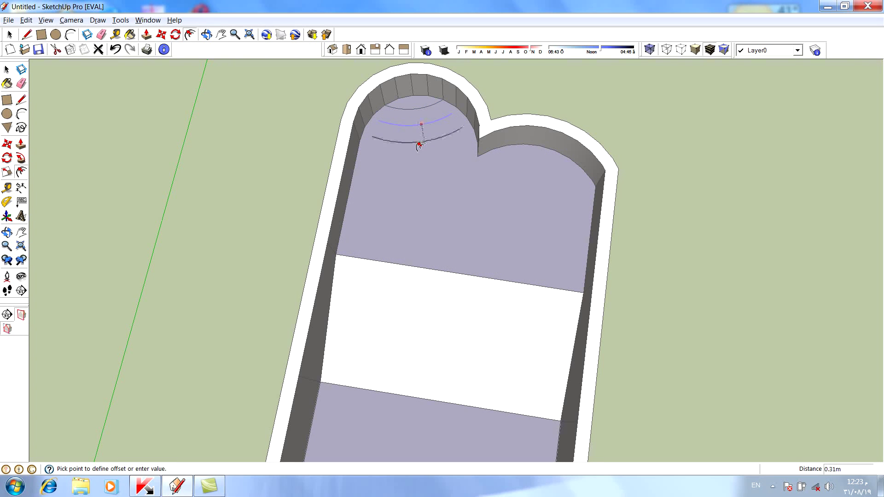
pyautogui.click(420, 146)
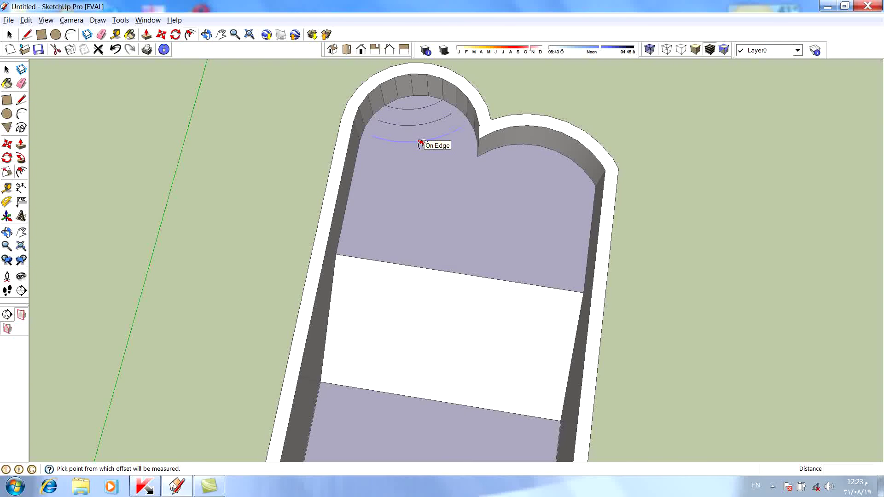
pyautogui.click(420, 144)
pyautogui.click(420, 161)
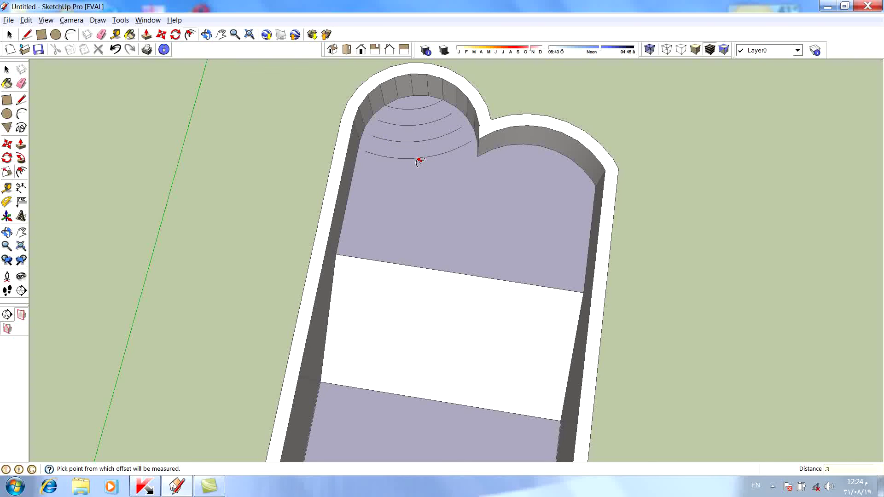
pyautogui.scroll(2, 451, 152)
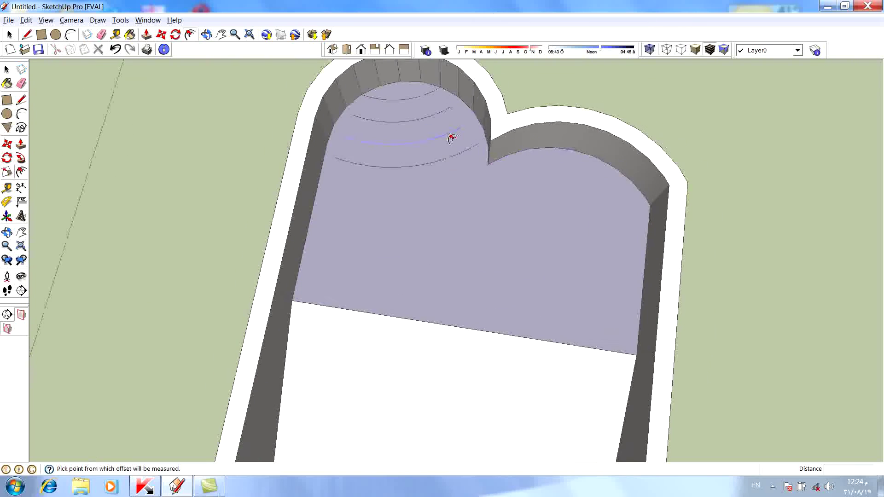
pyautogui.scroll(1, 452, 138)
pyautogui.scroll(2, 430, 145)
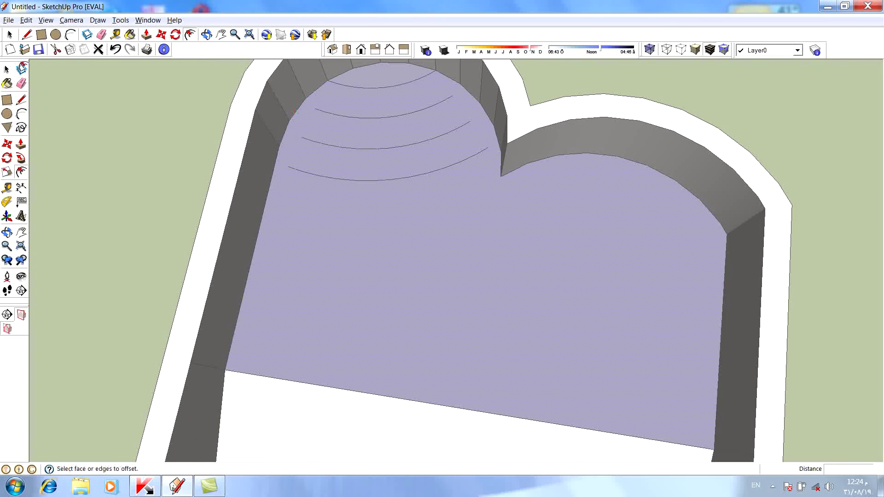
# Draw lines joining the lower arc ends to the pool wall
pyautogui.click(20, 100)
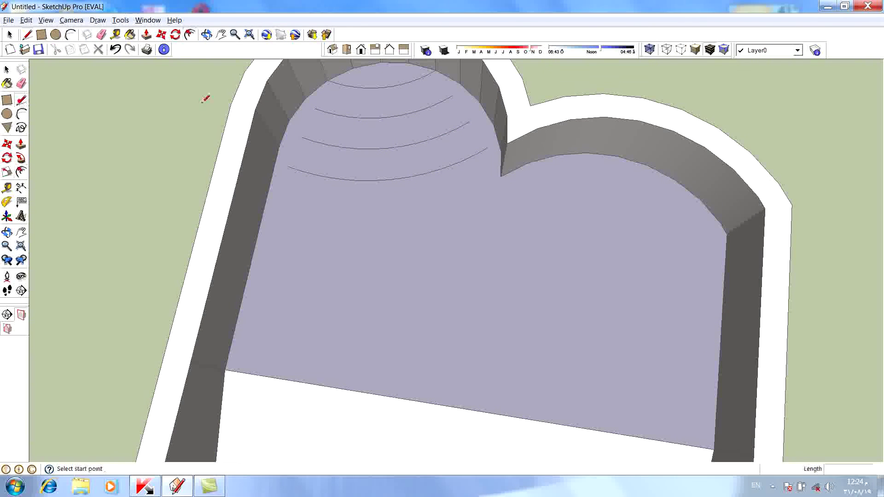
pyautogui.click(497, 143)
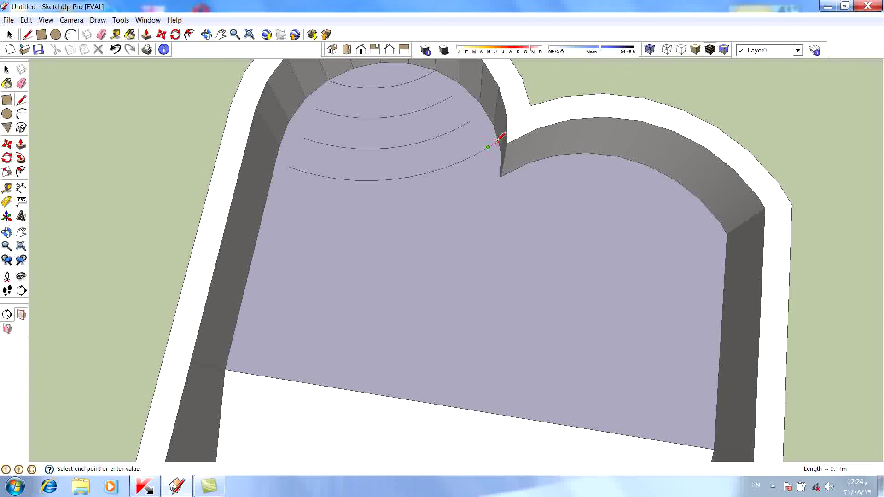
pyautogui.click(300, 169)
pyautogui.click(289, 167)
pyautogui.click(276, 158)
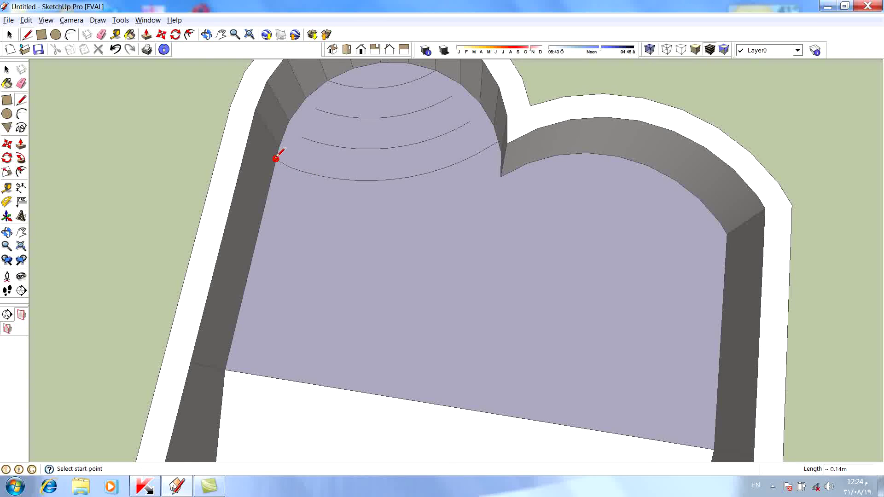
pyautogui.click(304, 138)
pyautogui.click(286, 131)
# Draw closing lines from the remaining arc ends to the wall
pyautogui.click(470, 121)
pyautogui.click(486, 112)
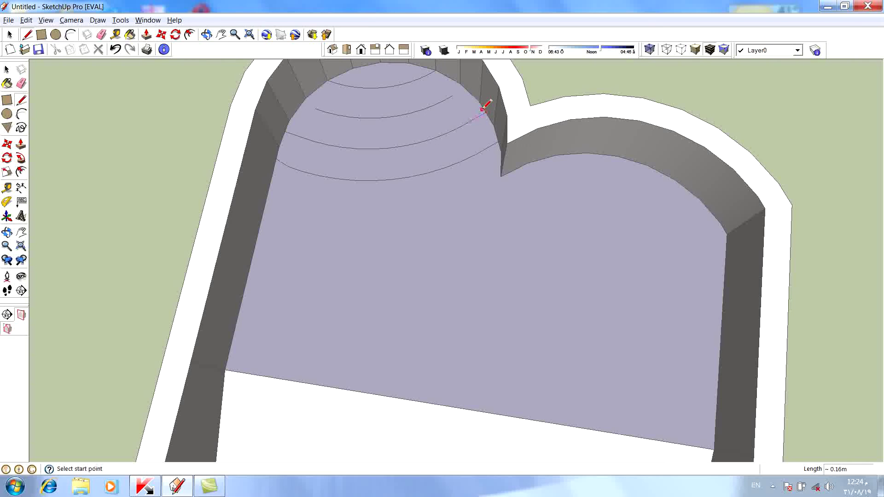
pyautogui.click(453, 96)
pyautogui.click(464, 92)
pyautogui.press('Escape')
pyautogui.click(315, 107)
pyautogui.click(305, 100)
pyautogui.scroll(-1, 304, 181)
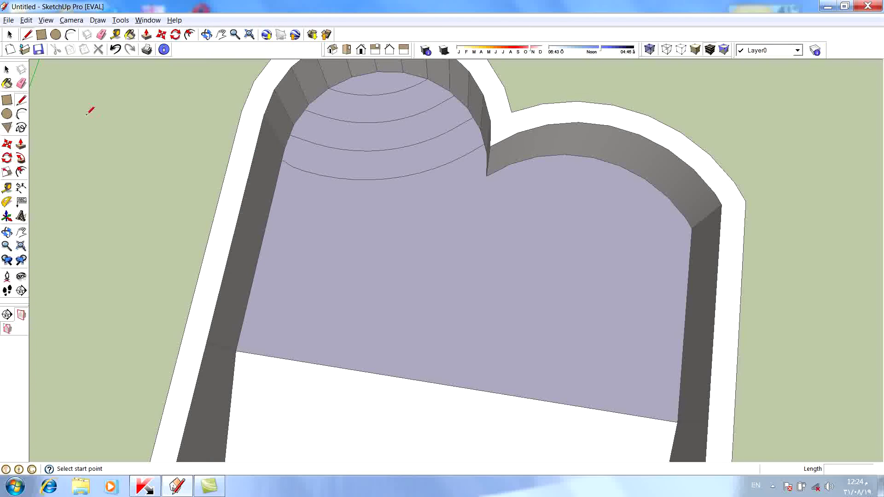
# Push/Pull the first arc band up 0.2 m into a curved step
pyautogui.click(20, 145)
pyautogui.click(387, 167)
pyautogui.moveTo(387, 169); pyautogui.dragTo(391, 156)
pyautogui.click(391, 156)
pyautogui.press('Return')
pyautogui.click(405, 132)
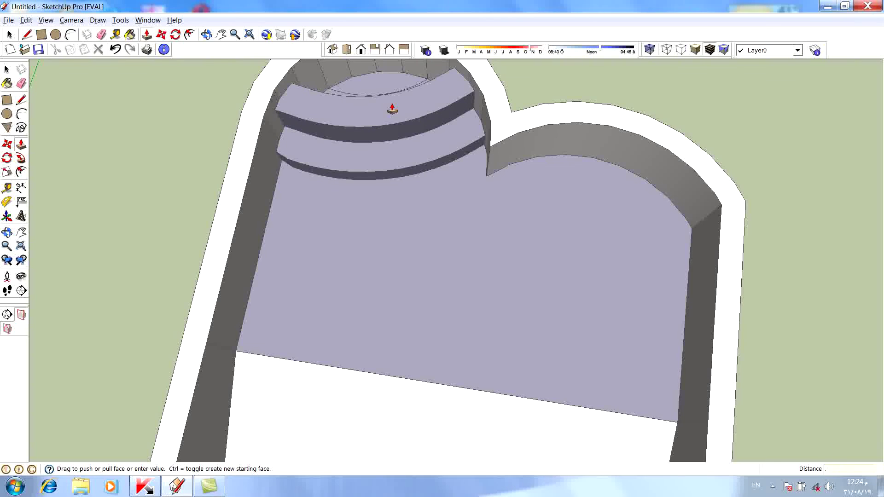
pyautogui.write('.4')
# Raise the second arc band to 0.4 m and orbit over the steps
pyautogui.press('Return')
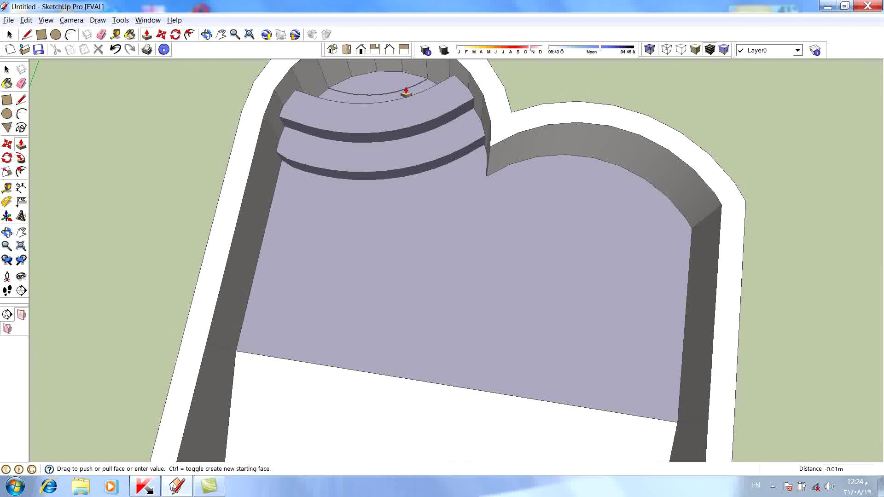
pyautogui.scroll(2, 406, 92)
pyautogui.scroll(2, 406, 92)
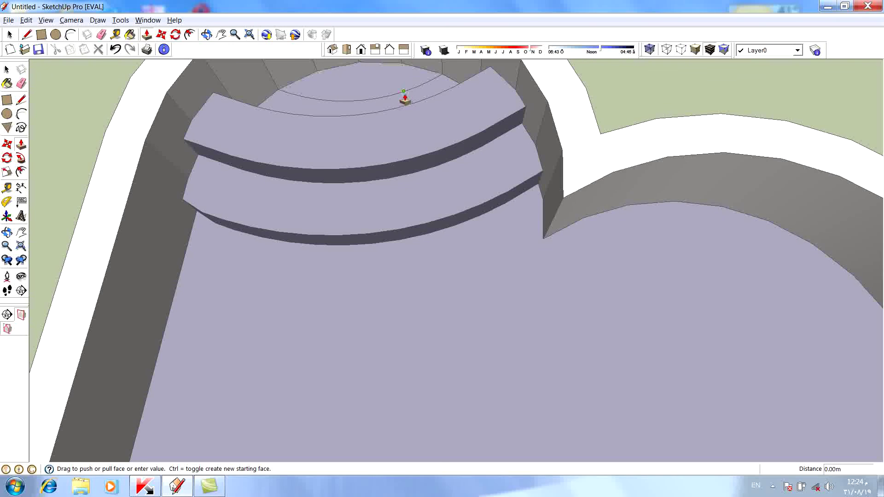
pyautogui.moveTo(404, 98); pyautogui.dragTo(381, 140, button='middle')
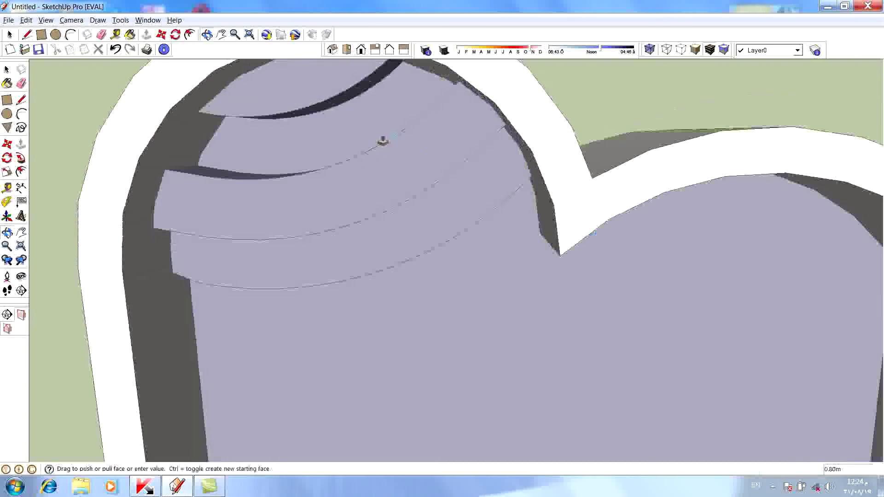
pyautogui.moveTo(382, 140); pyautogui.dragTo(337, 126)
pyautogui.click(337, 126)
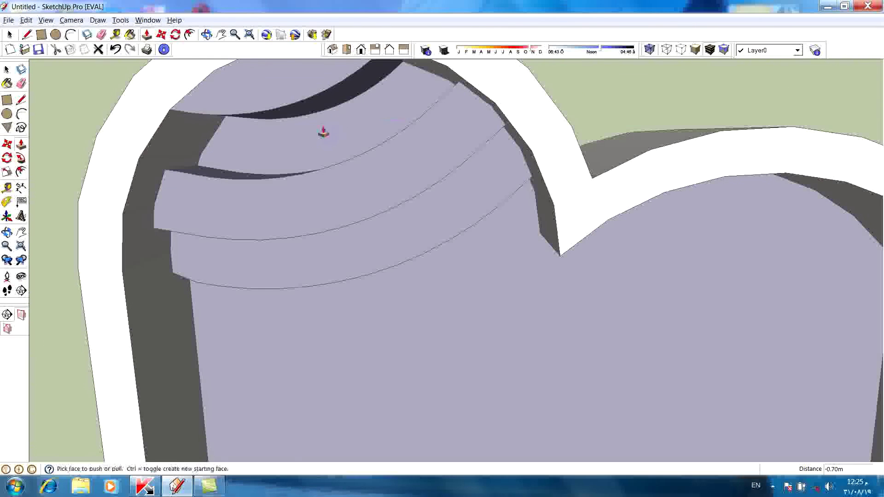
# Raise the third arc band to 0.6 m, then cancel a stray pull on the top step
pyautogui.doubleClick(342, 131)
pyautogui.write('.6')
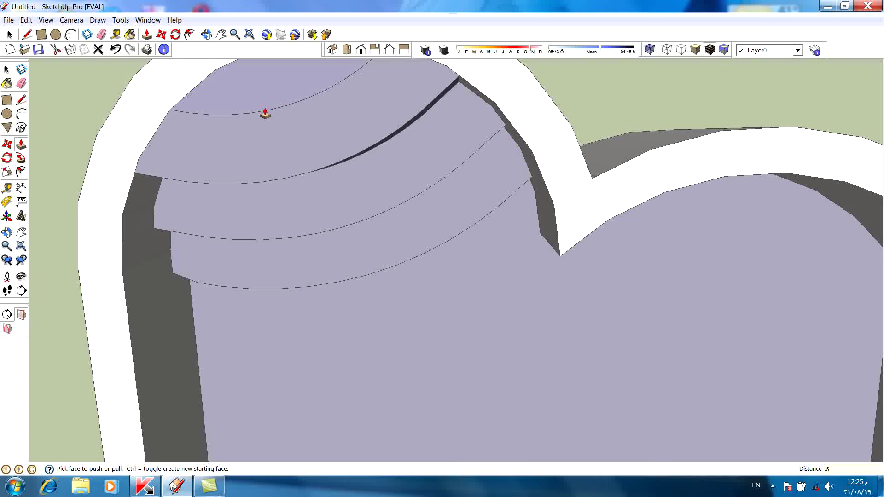
pyautogui.press('Return')
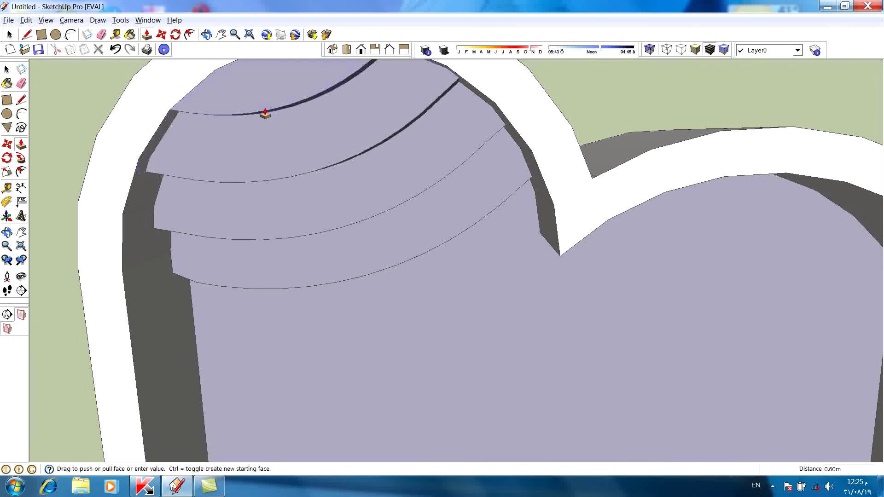
pyautogui.moveTo(313, 156); pyautogui.dragTo(321, 131, button='middle')
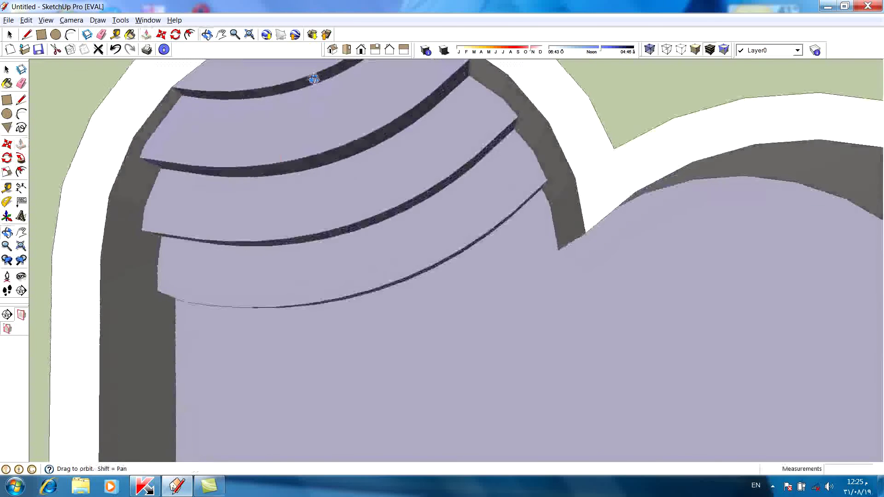
pyautogui.scroll(2, 233, 143)
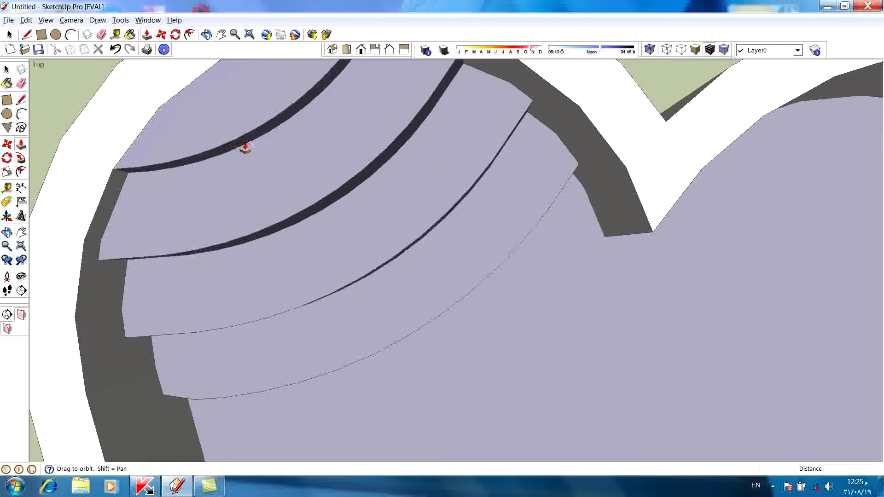
pyautogui.click(235, 114)
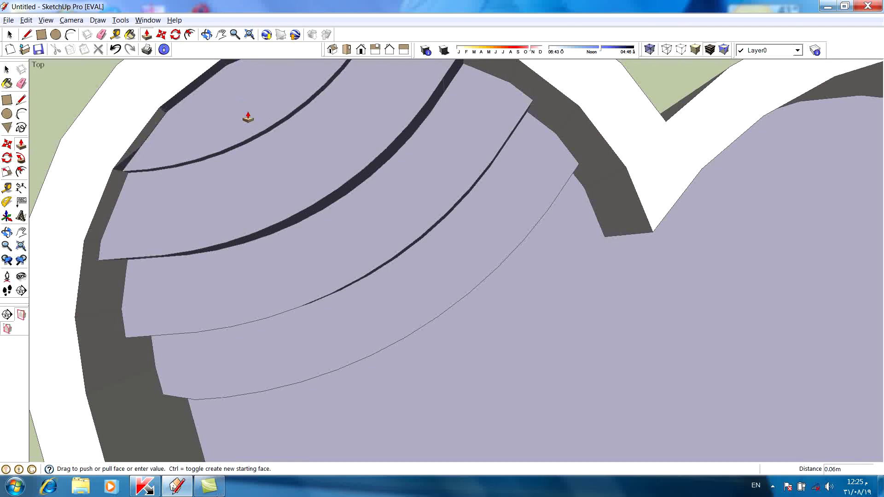
pyautogui.click(239, 115)
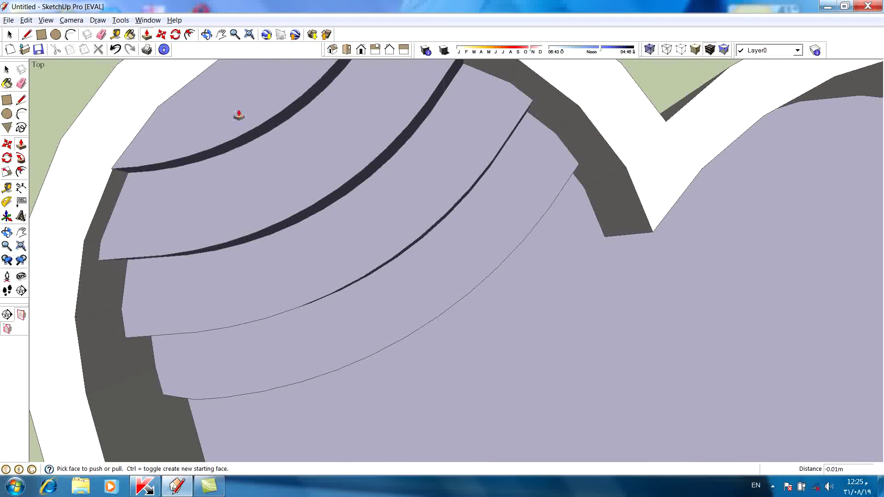
pyautogui.click(240, 115)
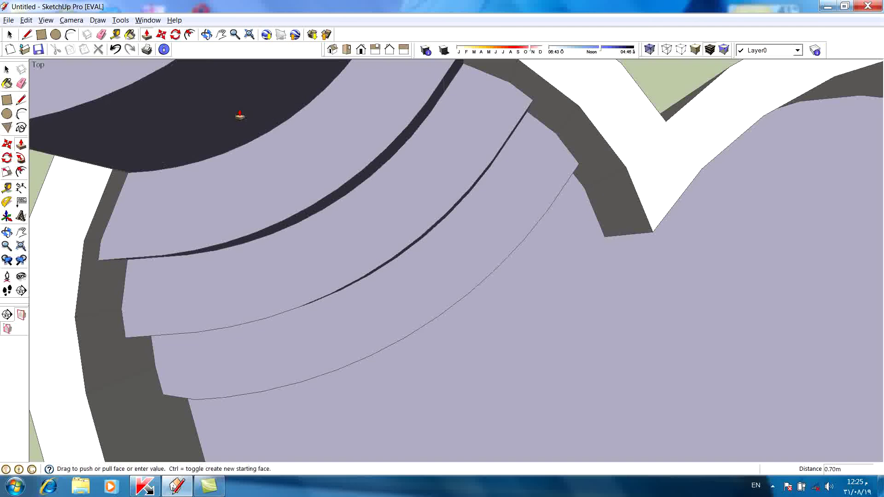
pyautogui.click(115, 49)
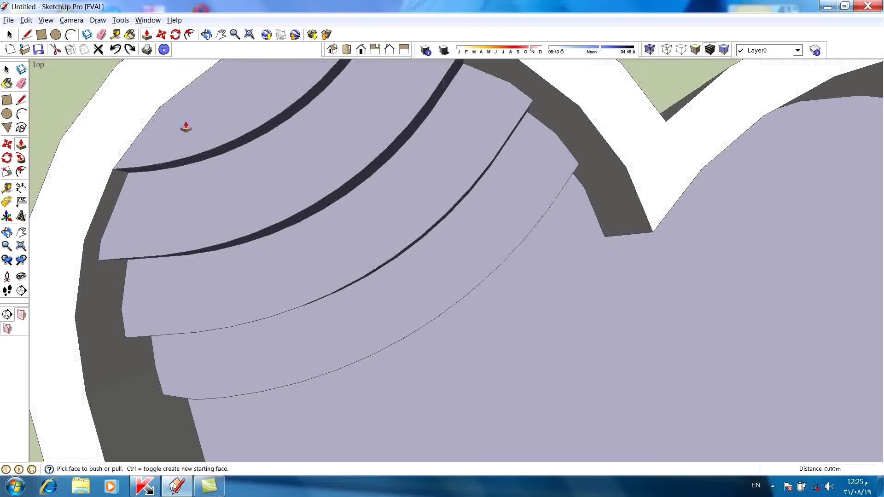
# Orbit and zoom out to view the whole pool with its steps, ramp and deep end
pyautogui.scroll(-3, 499, 174)
pyautogui.moveTo(499, 174)
pyautogui.mouseDown(button='middle')
pyautogui.moveTo(510, 197)
pyautogui.moveTo(513, 112)
pyautogui.mouseUp(button='middle')
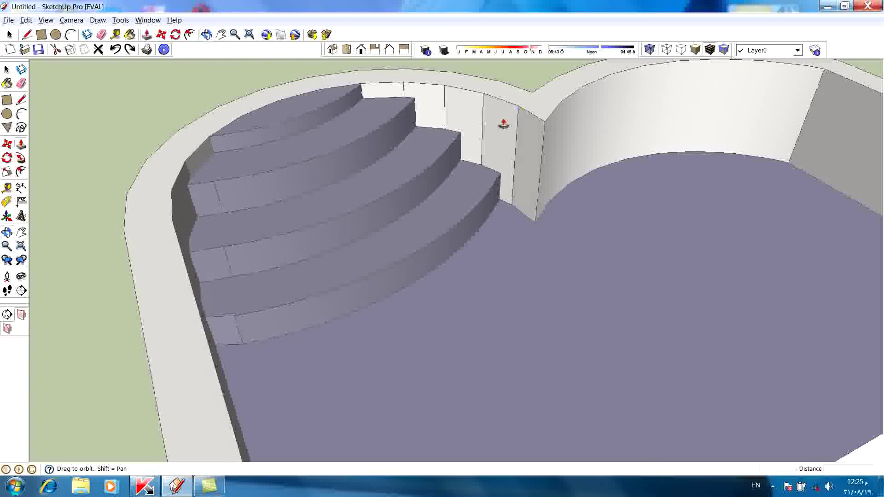
pyautogui.scroll(-2, 860, 274)
pyautogui.scroll(-1, 778, 277)
pyautogui.moveTo(761, 277)
pyautogui.mouseDown(button='middle')
pyautogui.moveTo(395, 221)
pyautogui.moveTo(461, 247)
pyautogui.moveTo(464, 274)
pyautogui.moveTo(527, 310)
pyautogui.moveTo(571, 276)
pyautogui.moveTo(555, 310)
pyautogui.moveTo(432, 375)
pyautogui.moveTo(646, 423)
pyautogui.moveTo(631, 338)
pyautogui.moveTo(566, 393)
pyautogui.moveTo(517, 397)
pyautogui.mouseUp(button='middle')
pyautogui.press('p')
pyautogui.moveTo(504, 356)
pyautogui.mouseDown(button='middle')
pyautogui.moveTo(500, 300)
pyautogui.moveTo(415, 341)
pyautogui.moveTo(383, 340)
pyautogui.moveTo(386, 351)
pyautogui.mouseUp(button='middle')
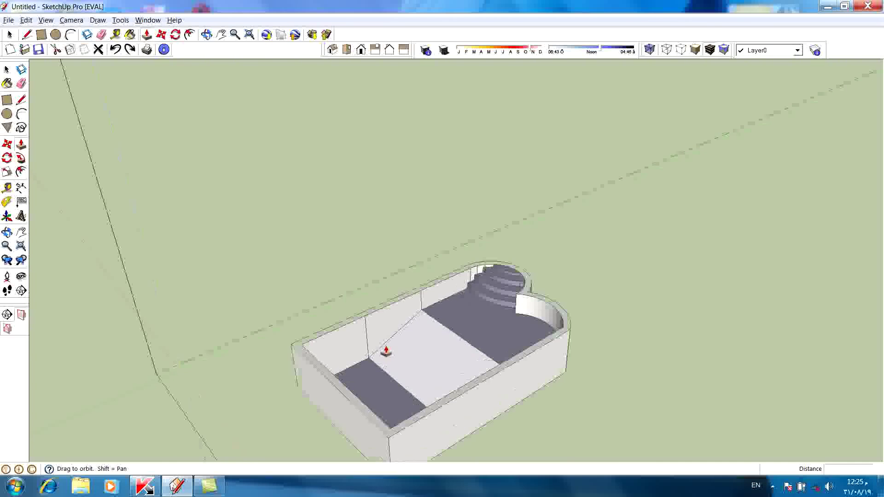